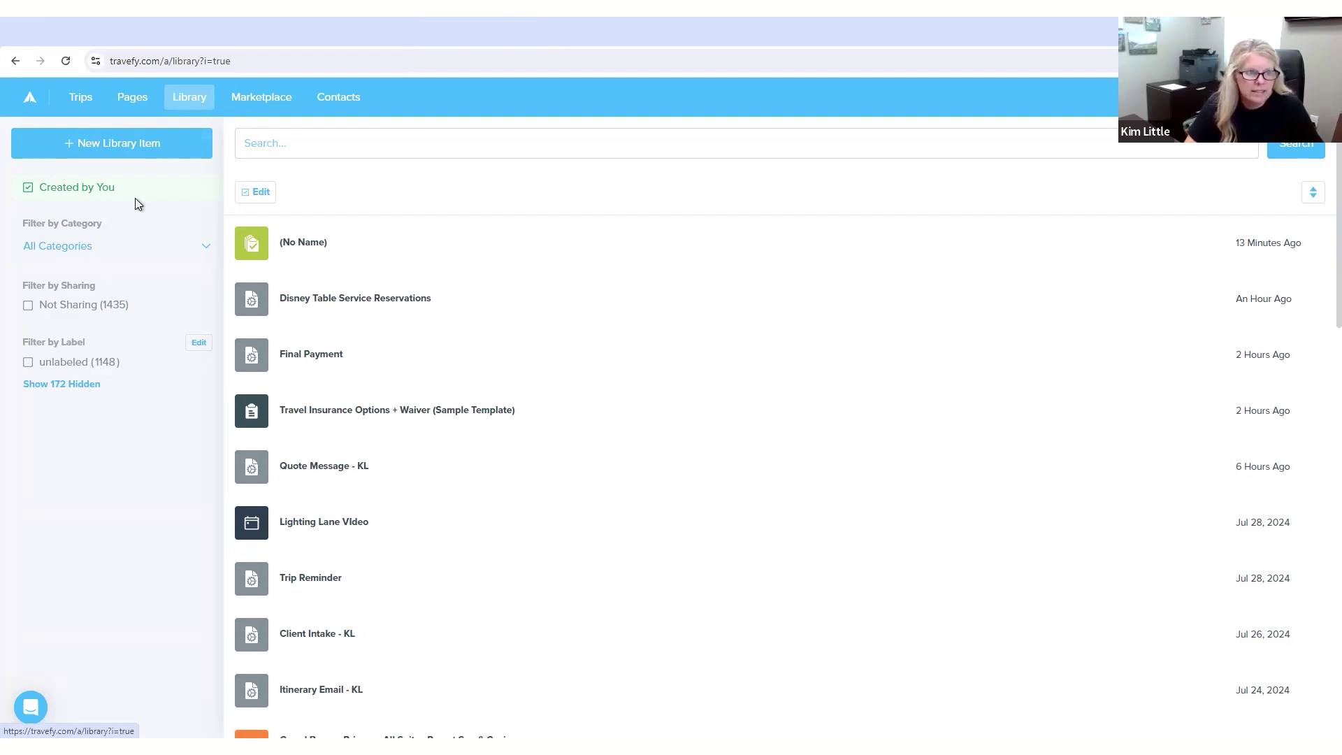
Filter the Library categories to show only Task Lists.
left_click(143, 248)
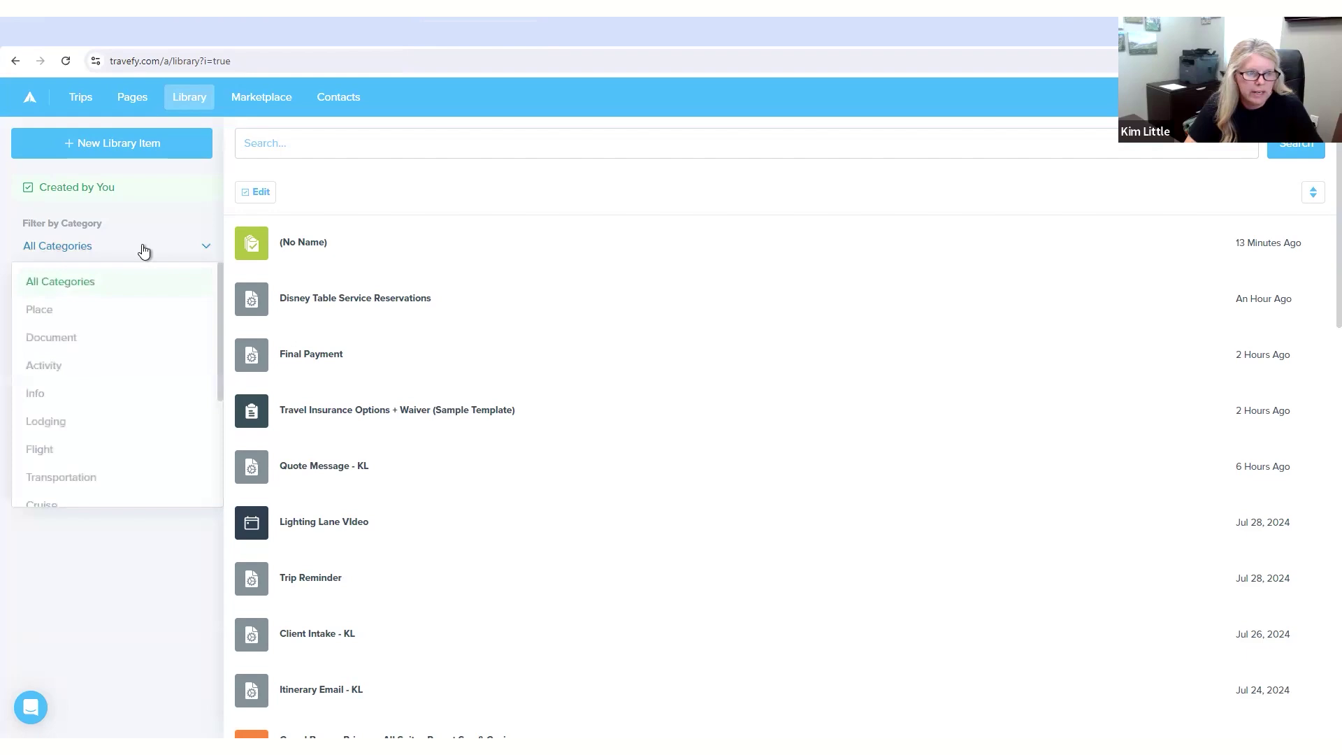
scroll(139, 391, "down", 3)
left_click(153, 405)
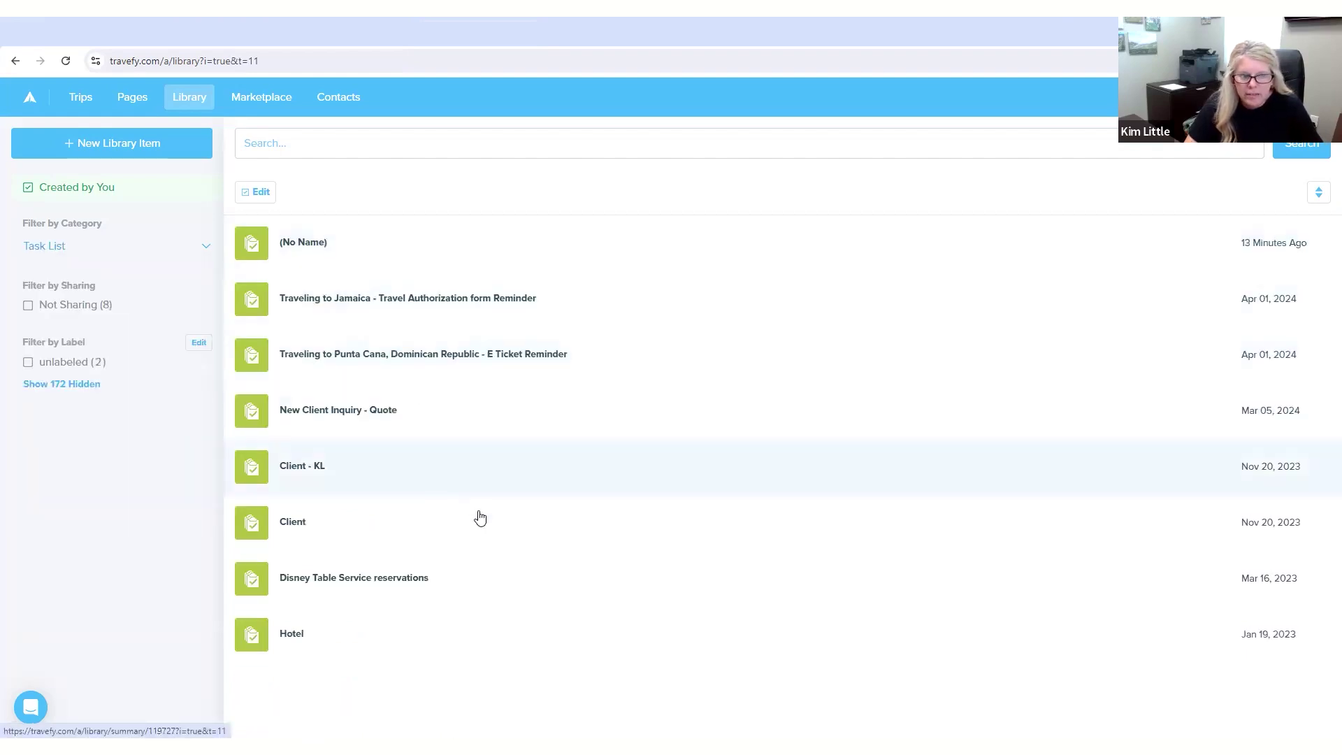
Open the Client - KL task list and review its ten scheduled tasks and automations.
left_click(341, 474)
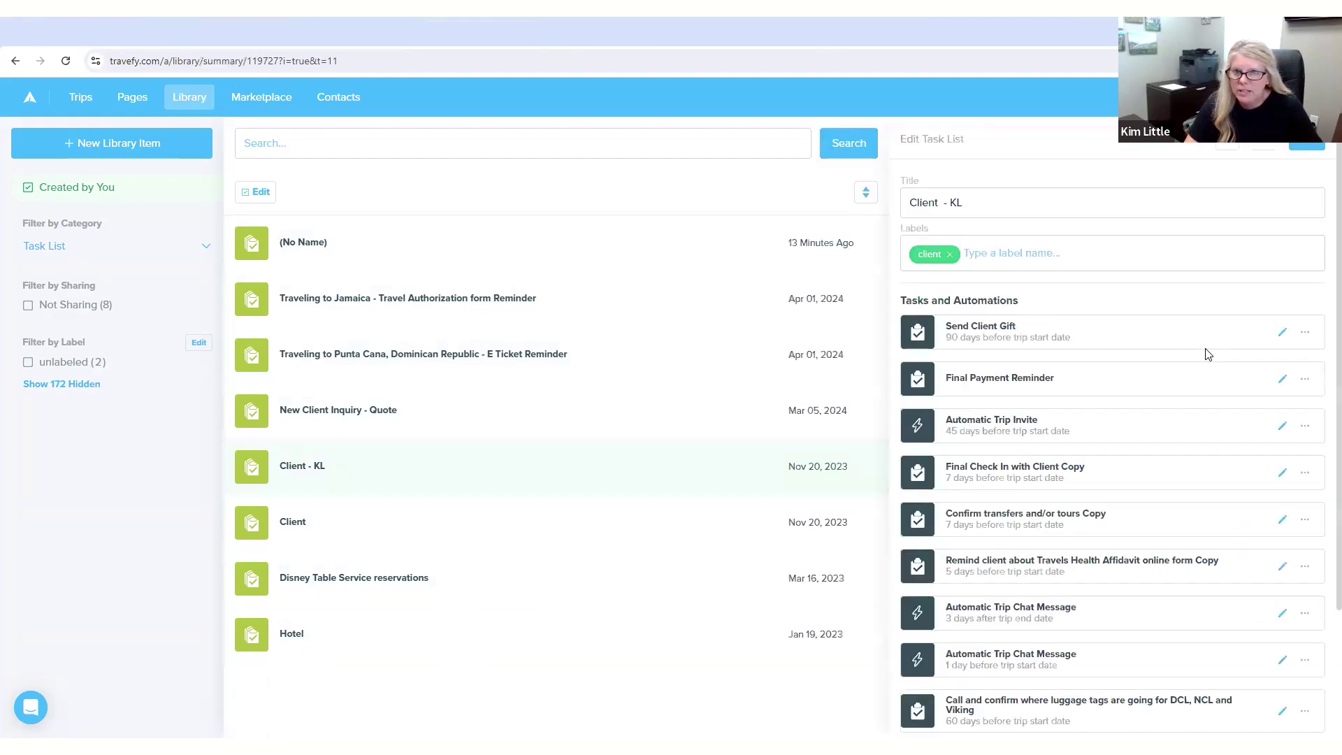
scroll(1229, 536, "down", 2)
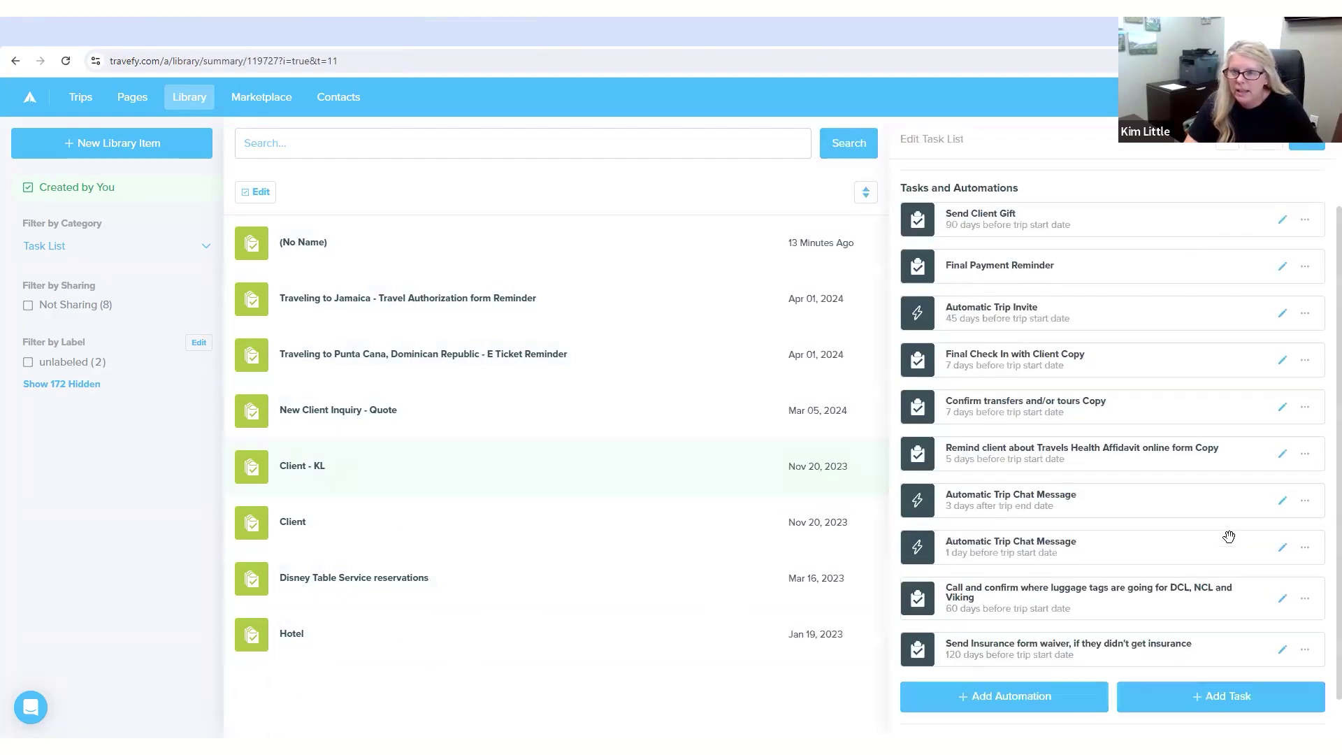
scroll(1231, 535, "up", 2)
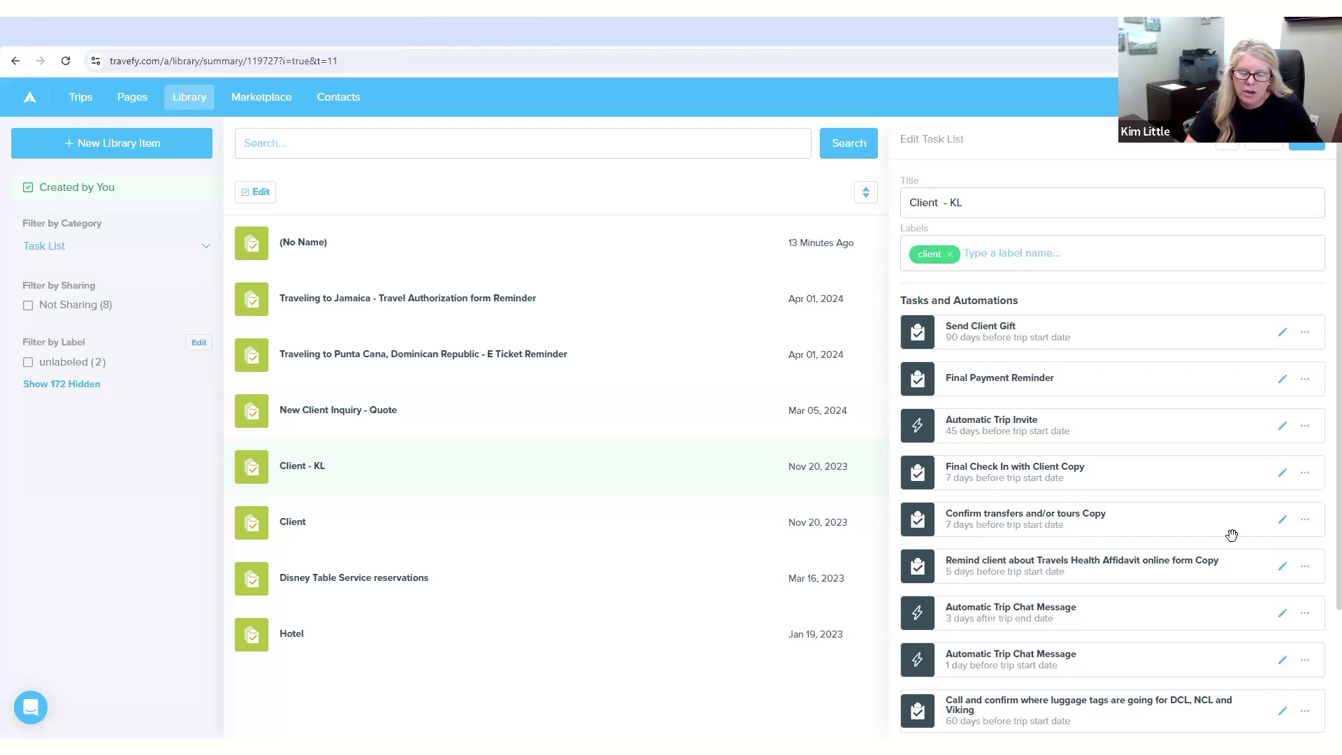
scroll(1013, 662, "down", 2)
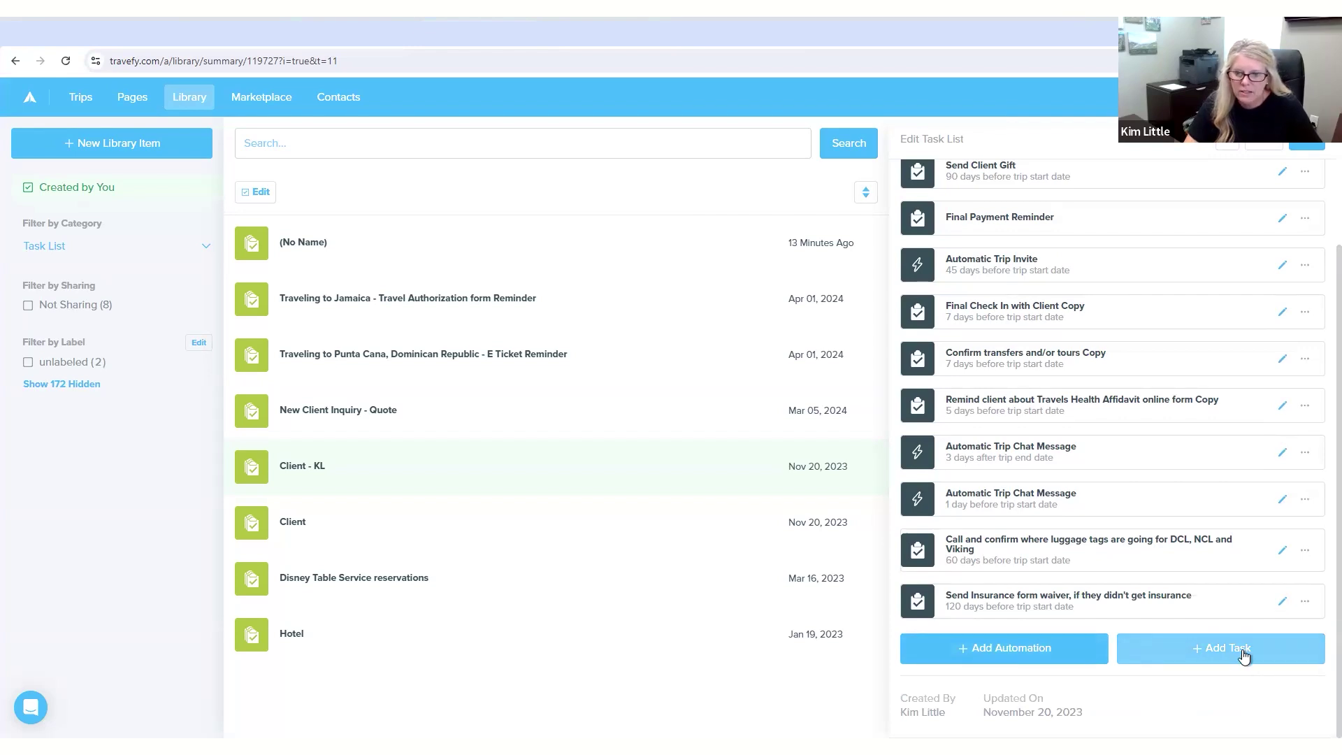
left_click(1034, 646)
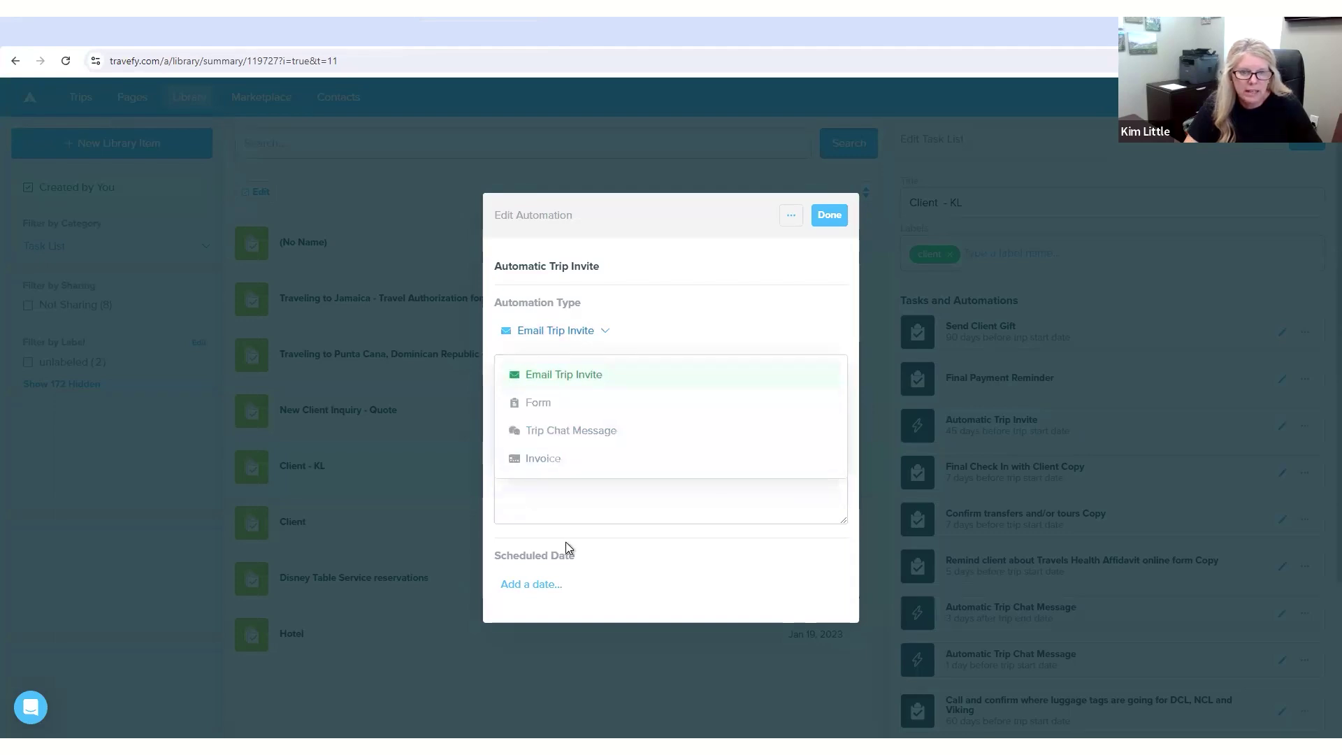
left_click(543, 585)
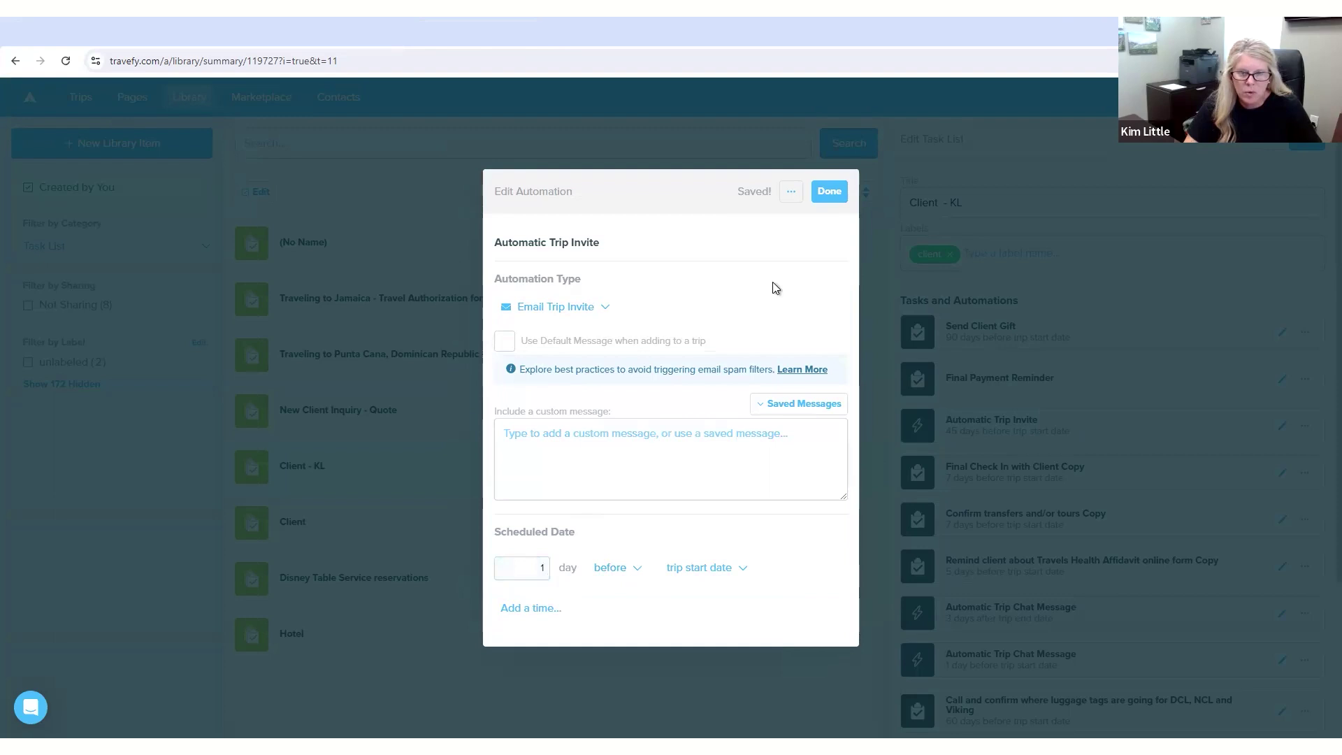
left_click(829, 191)
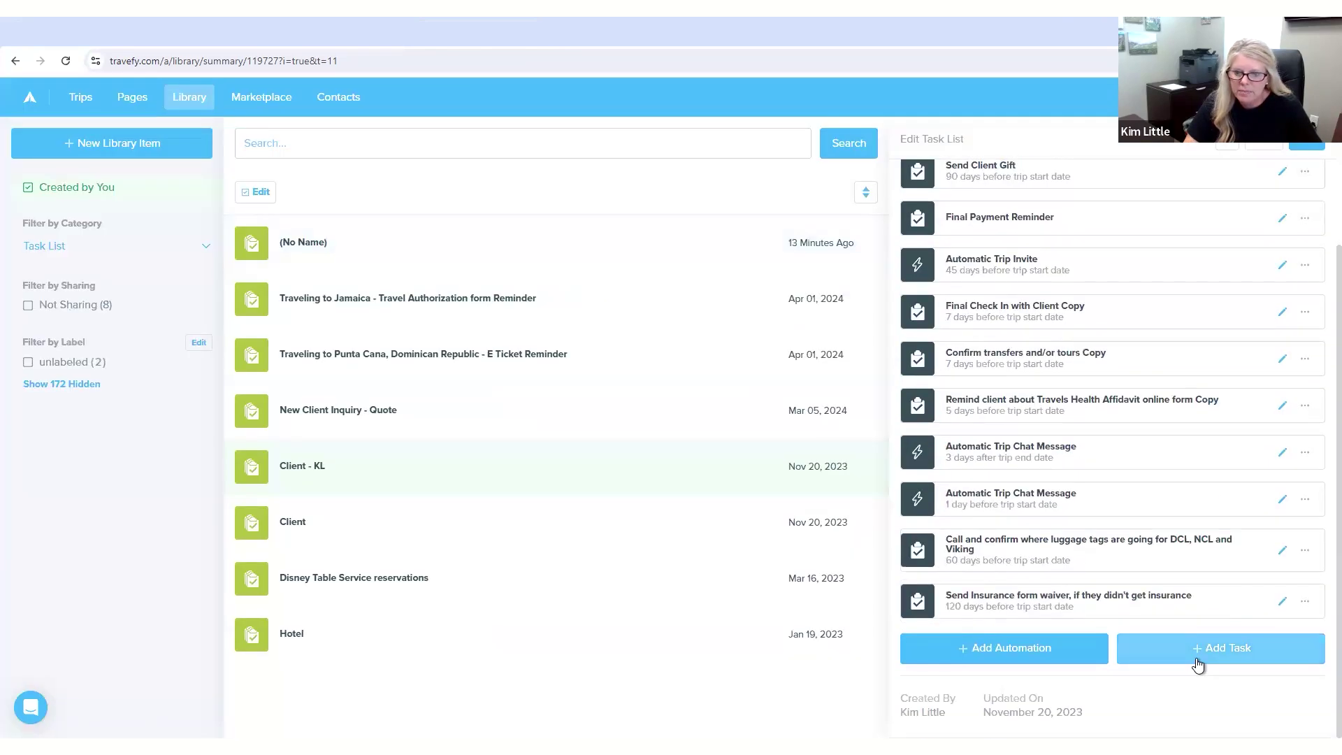
left_click(1210, 654)
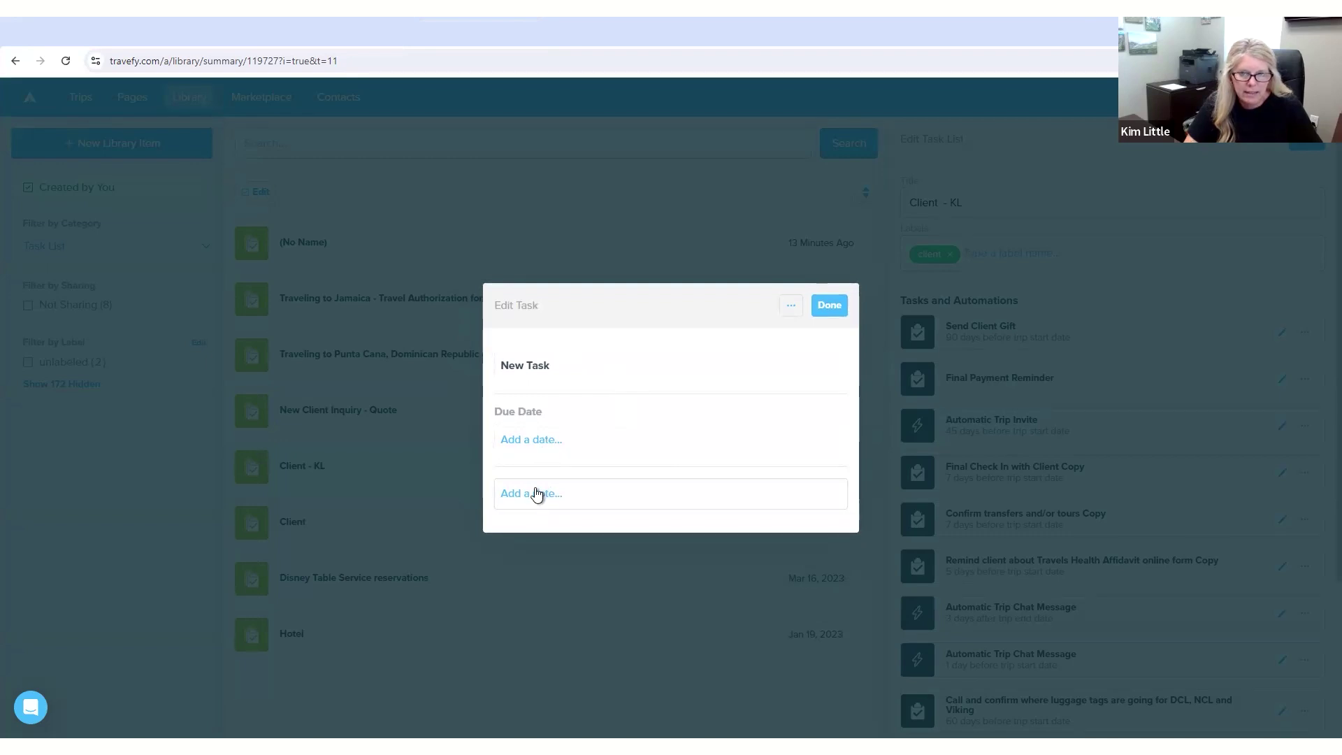
left_click(791, 308)
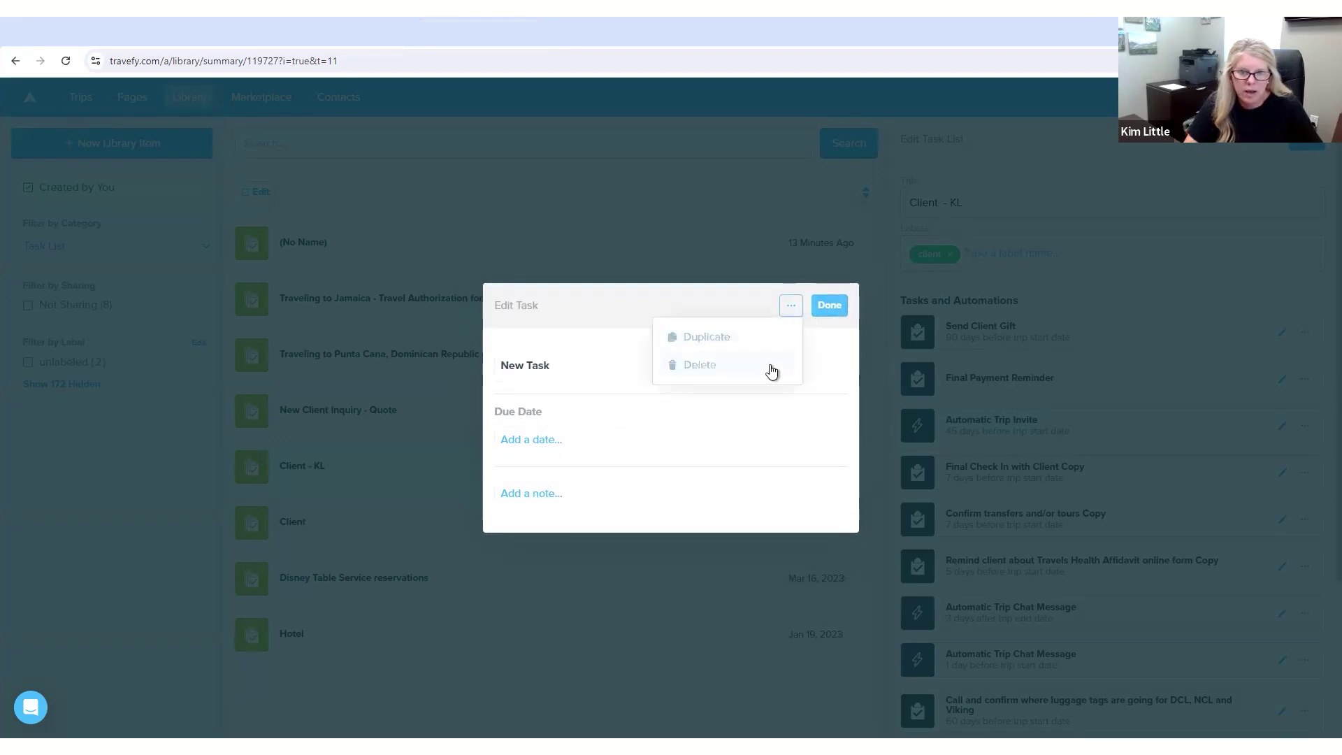
left_click(753, 370)
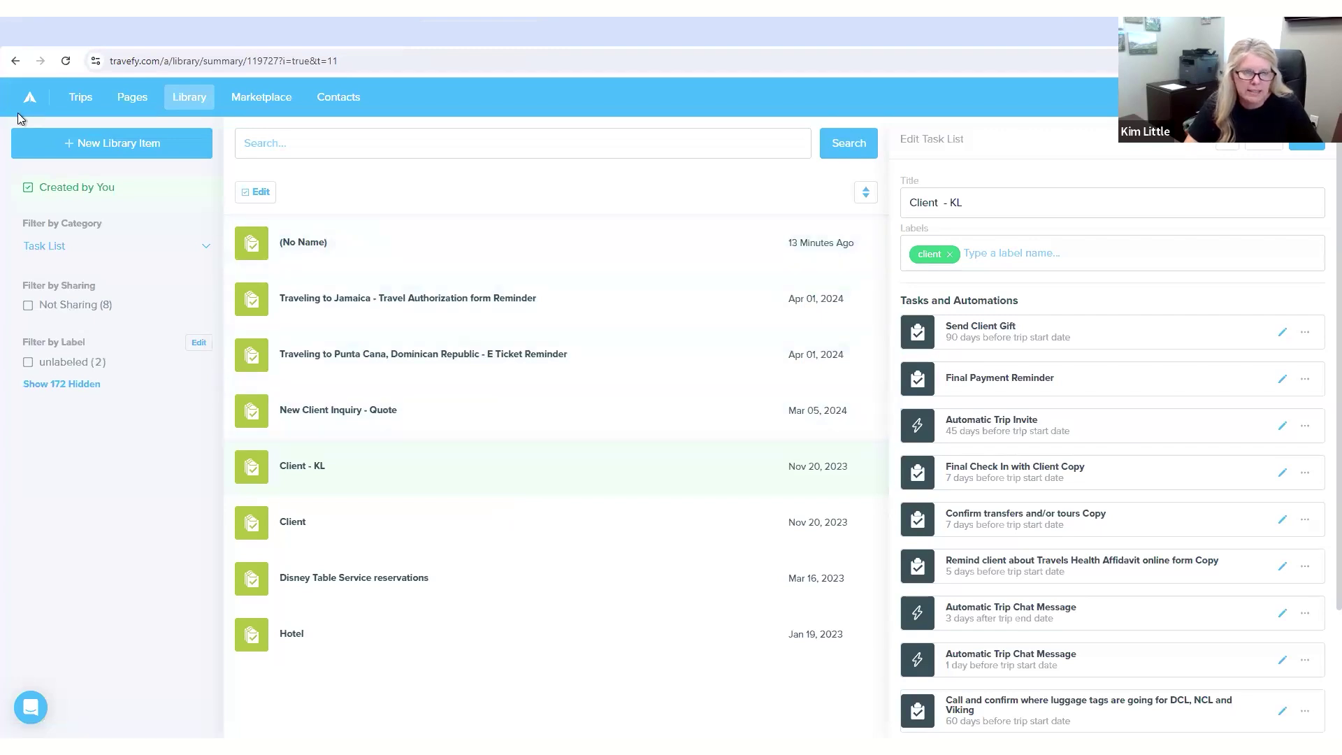
Find the Disney in January 2025 trip under Trips and show its empty Tasks and Automations tab.
left_click(87, 103)
left_click(346, 144)
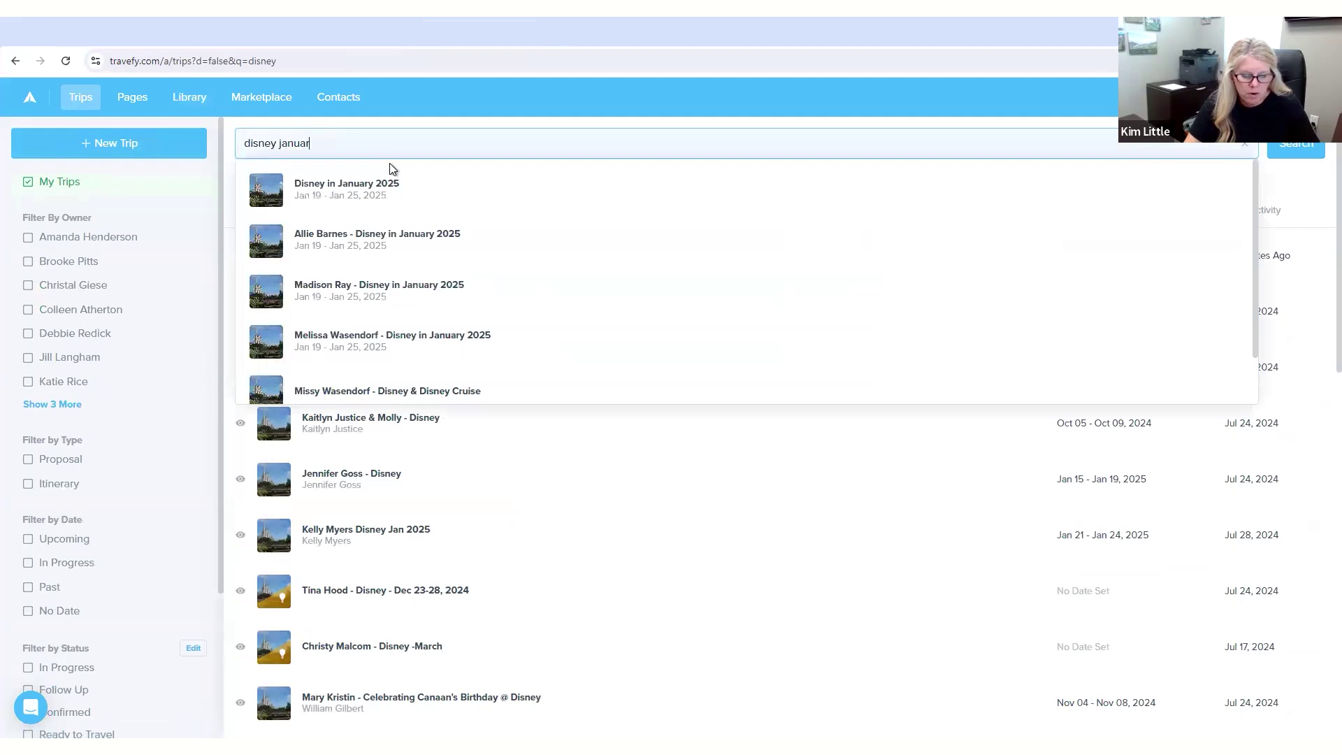
left_click(384, 185)
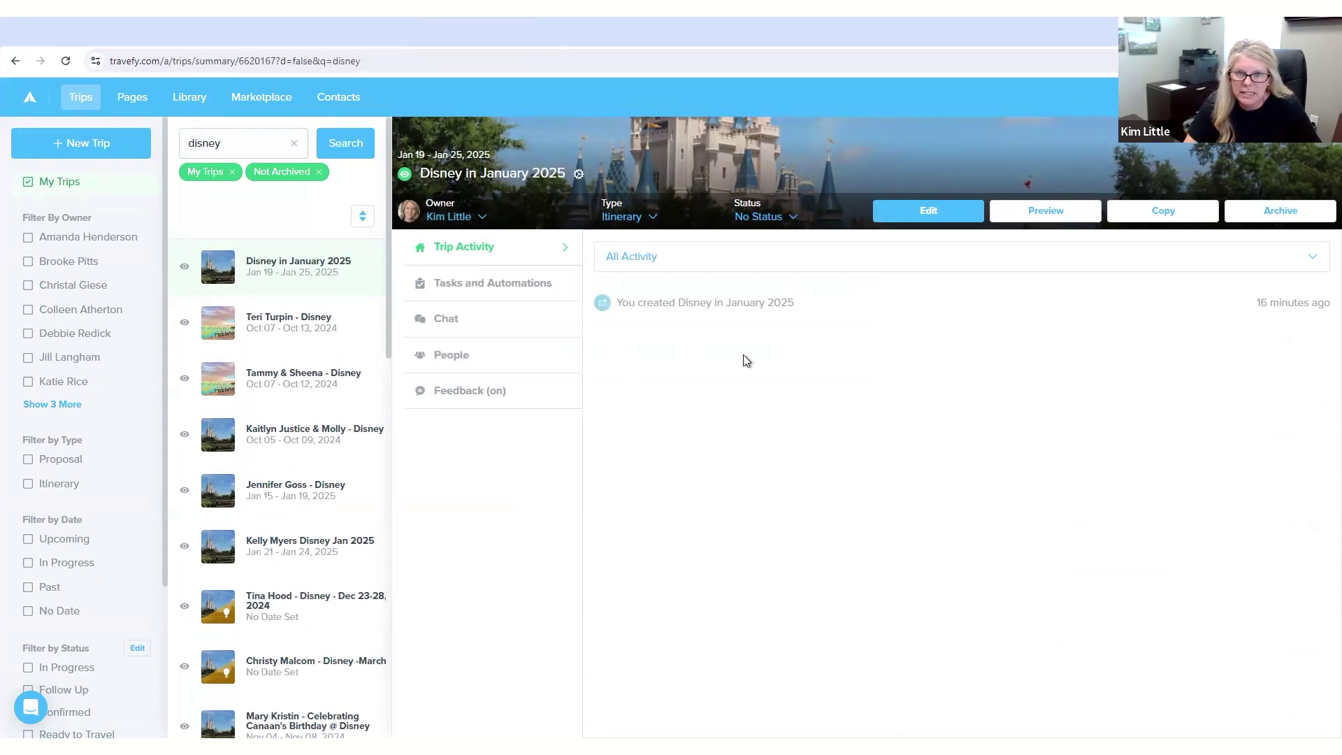
left_click(468, 286)
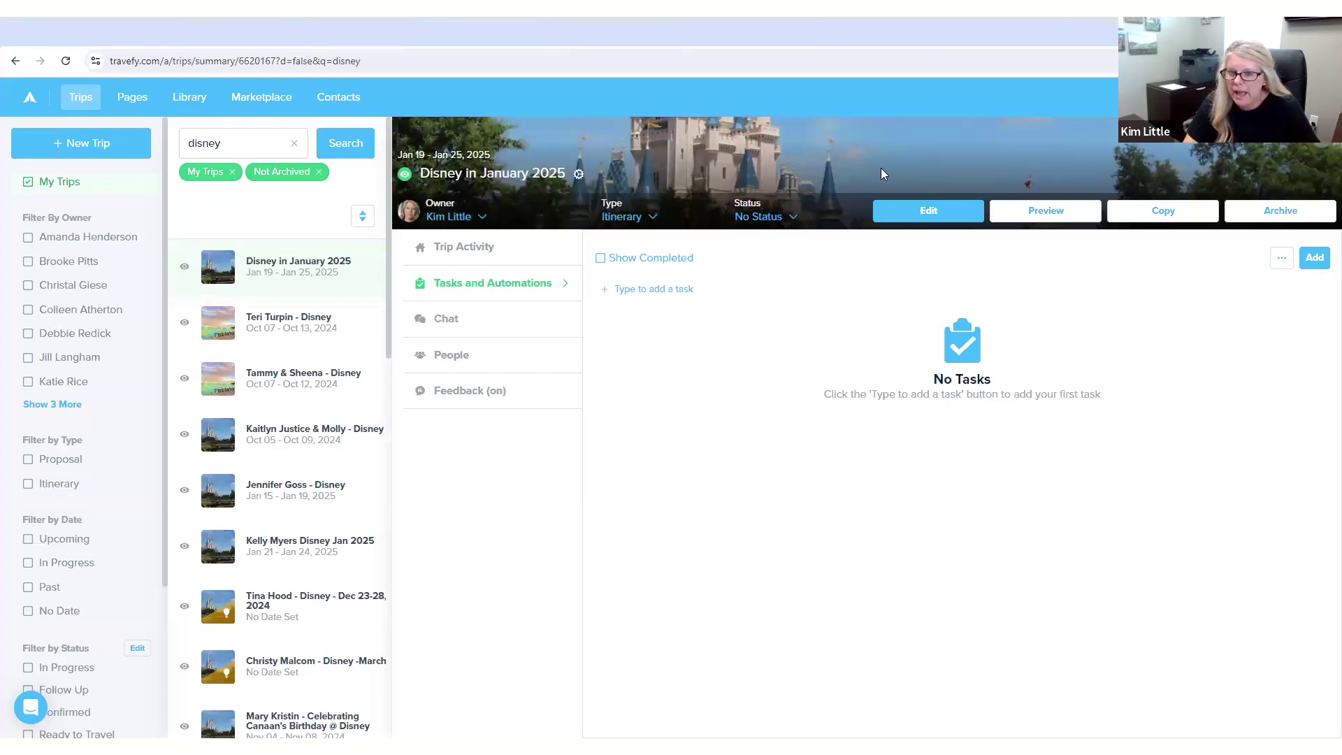
Import the Client - KL (10) task list into the trip's tasks.
left_click(1313, 260)
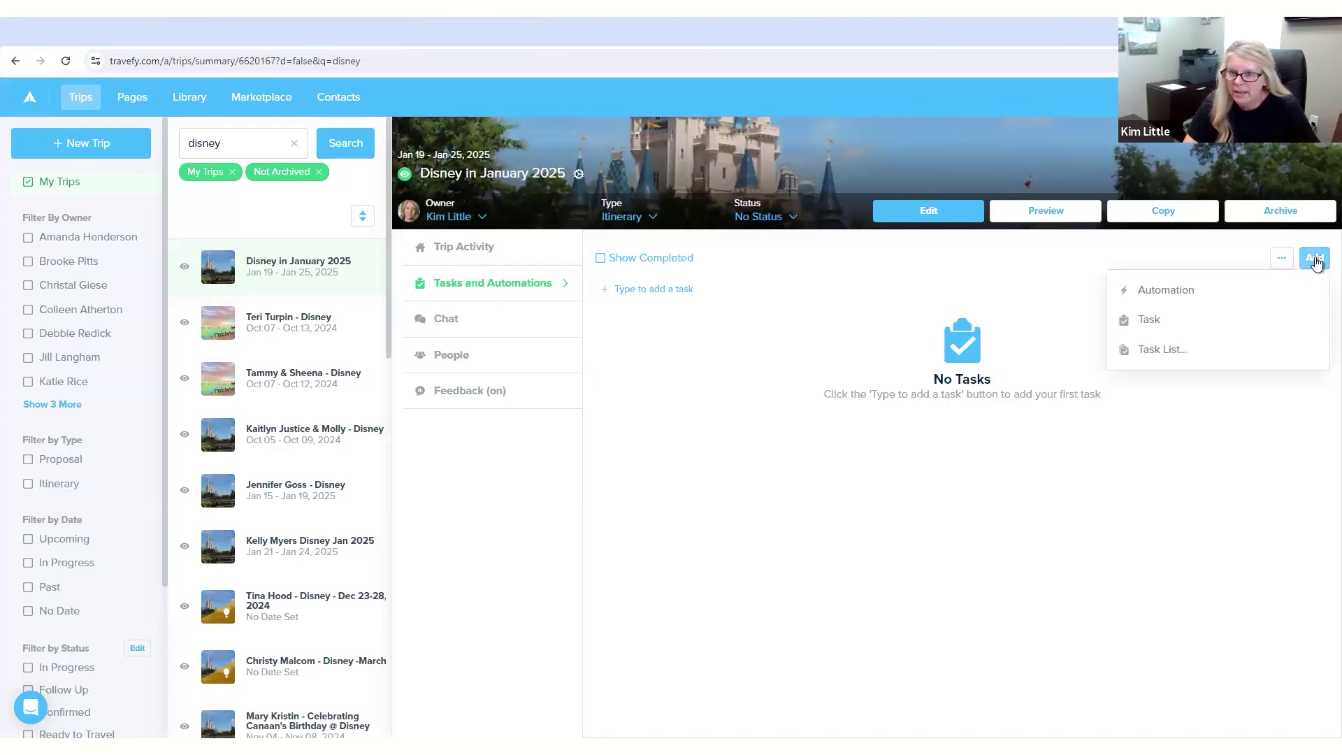
left_click(1180, 359)
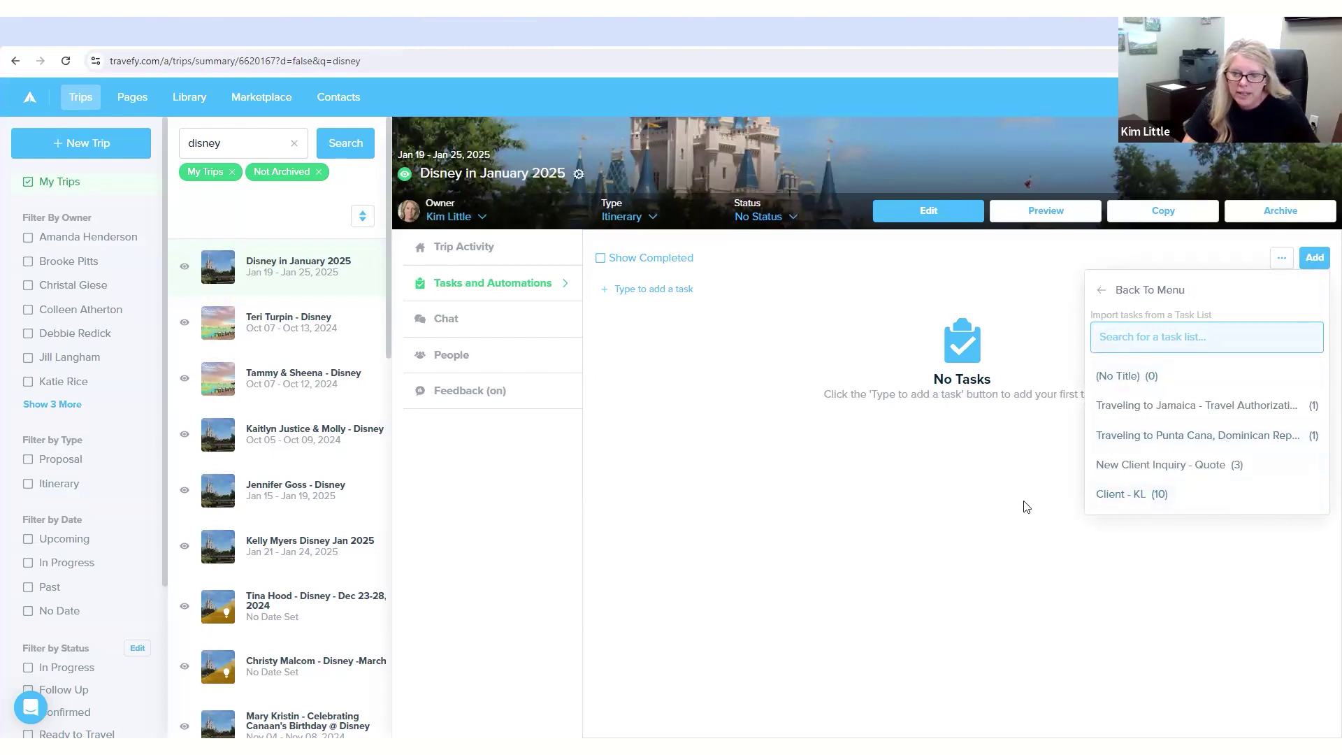
left_click(1114, 496)
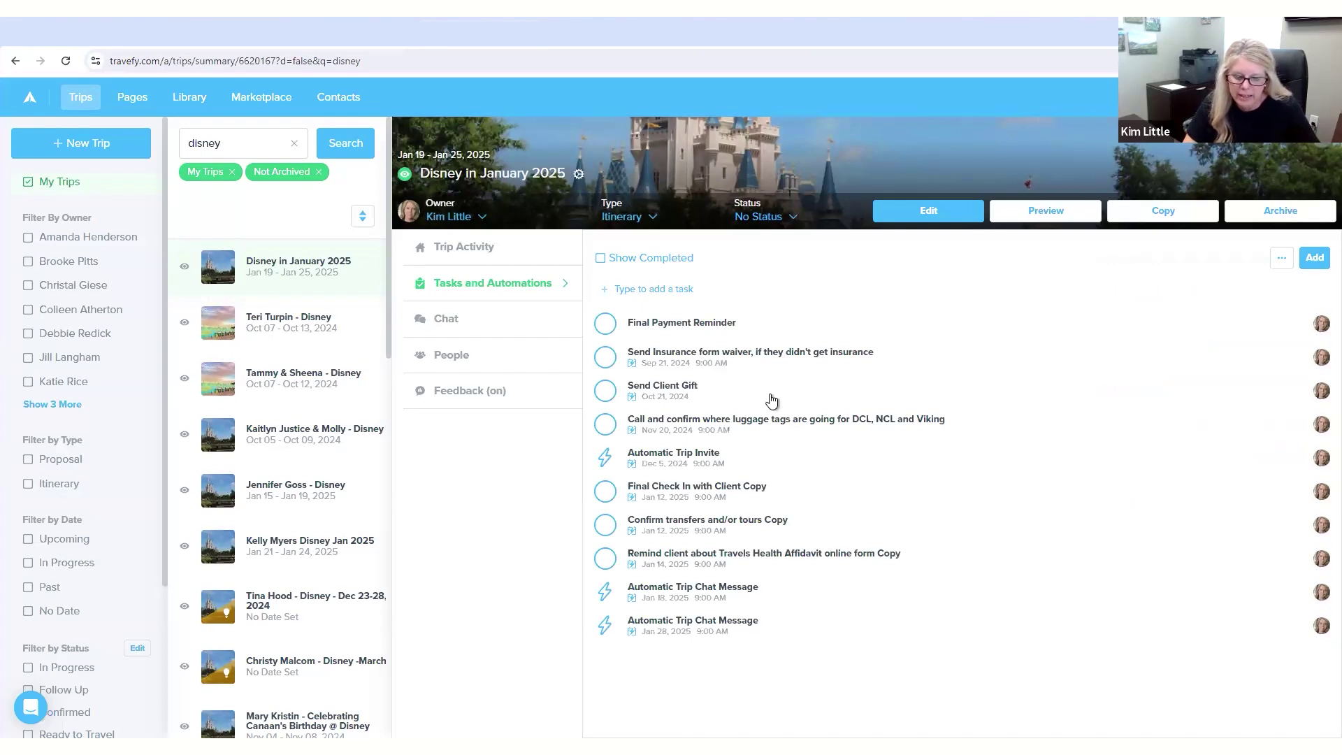
Inspect the Final Payment Reminder task details, confirming it has no due date.
left_click(778, 328)
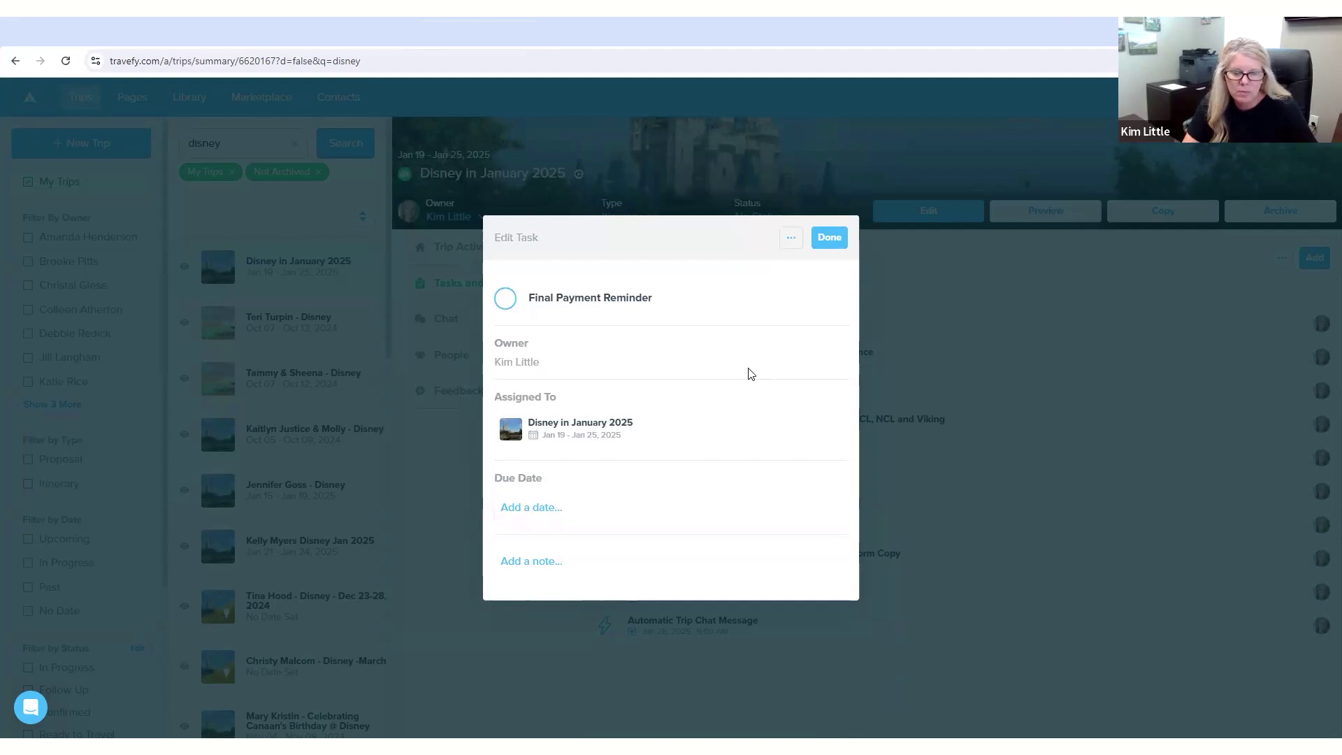
left_click(826, 238)
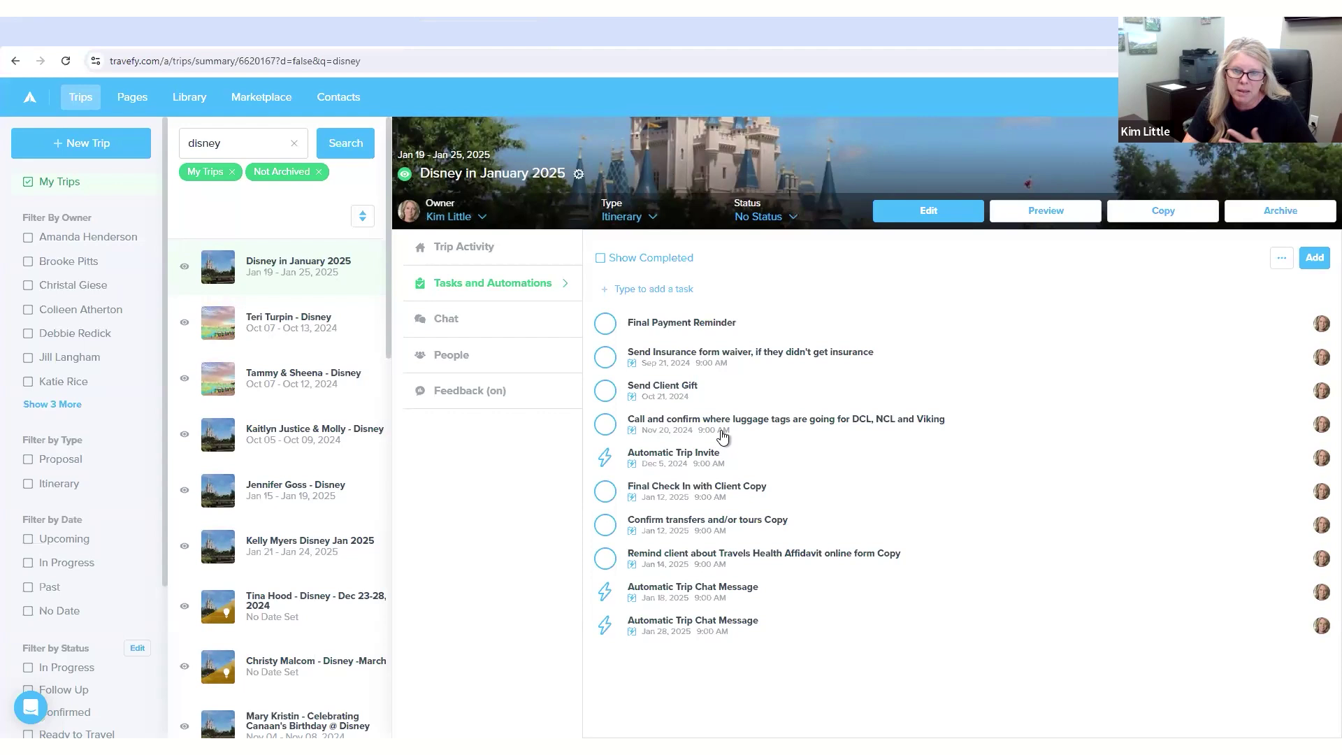
left_click(776, 460)
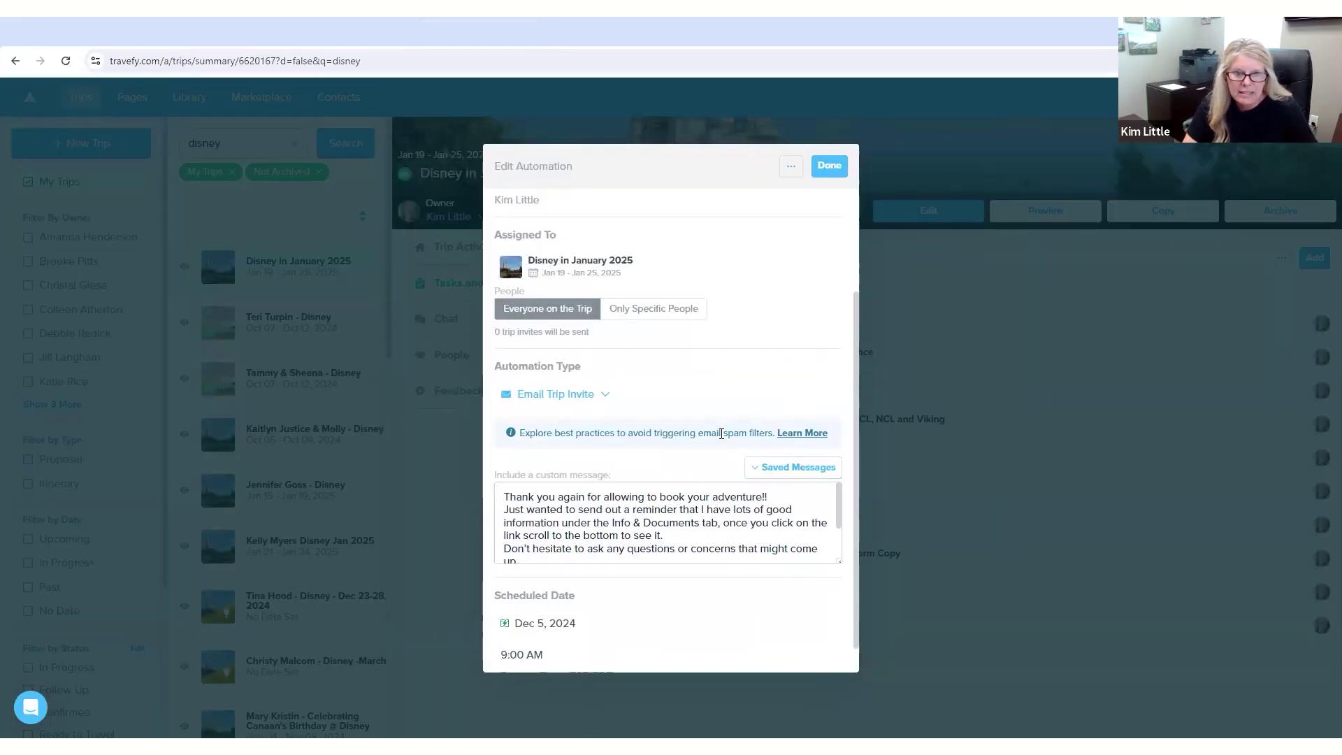
left_click(599, 395)
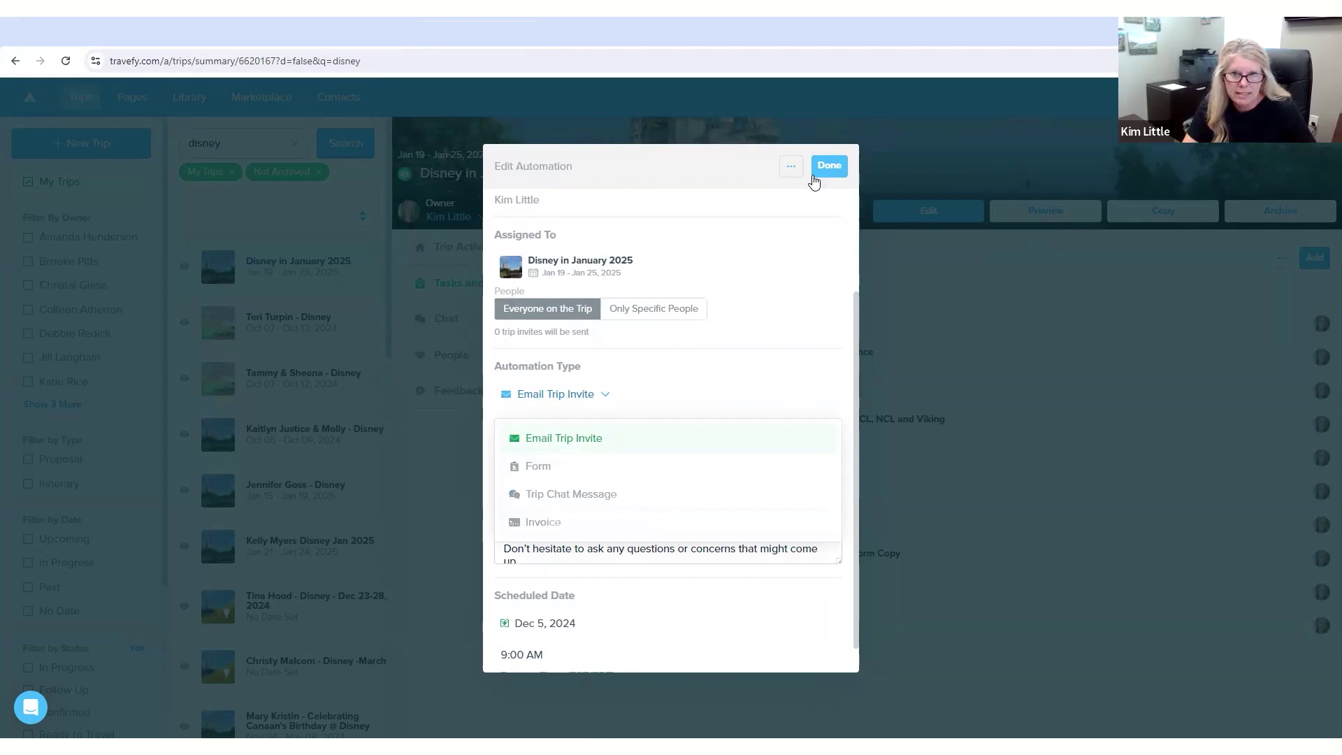
left_click(787, 342)
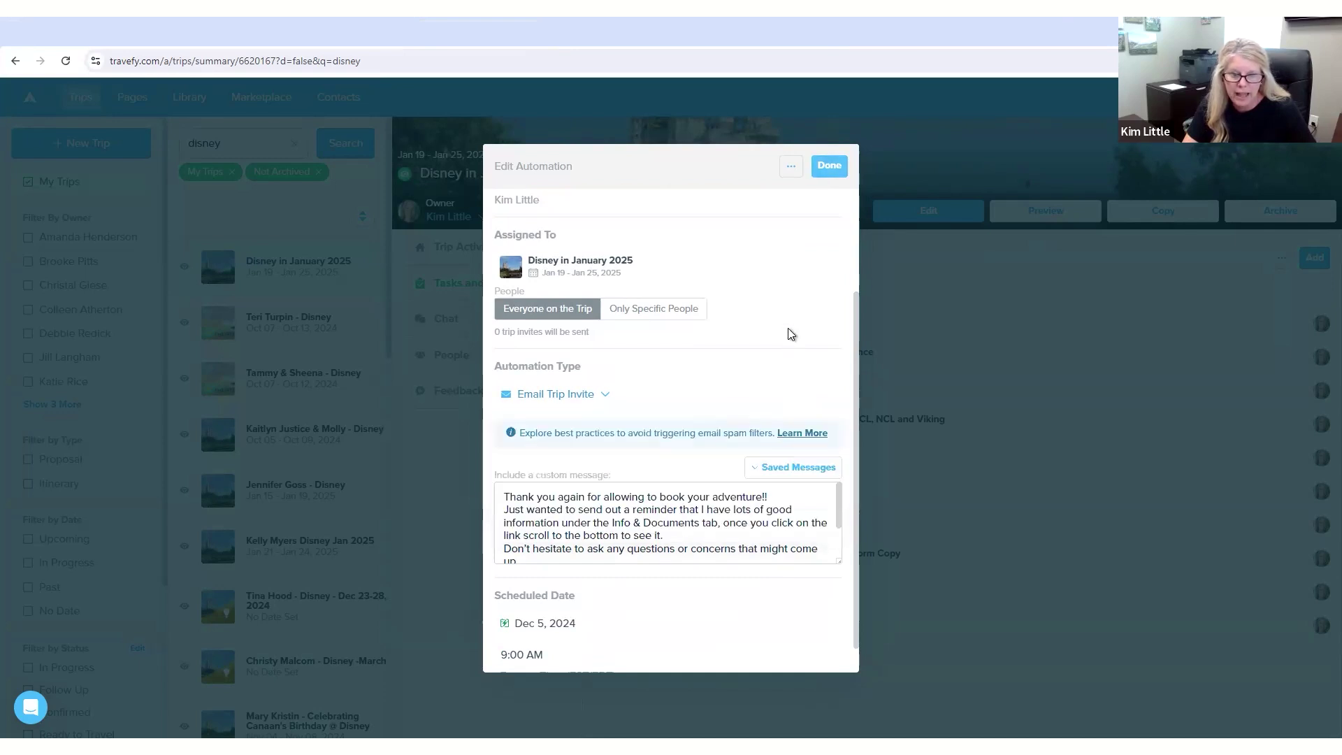
left_click(756, 468)
scroll(766, 545, "down", 5)
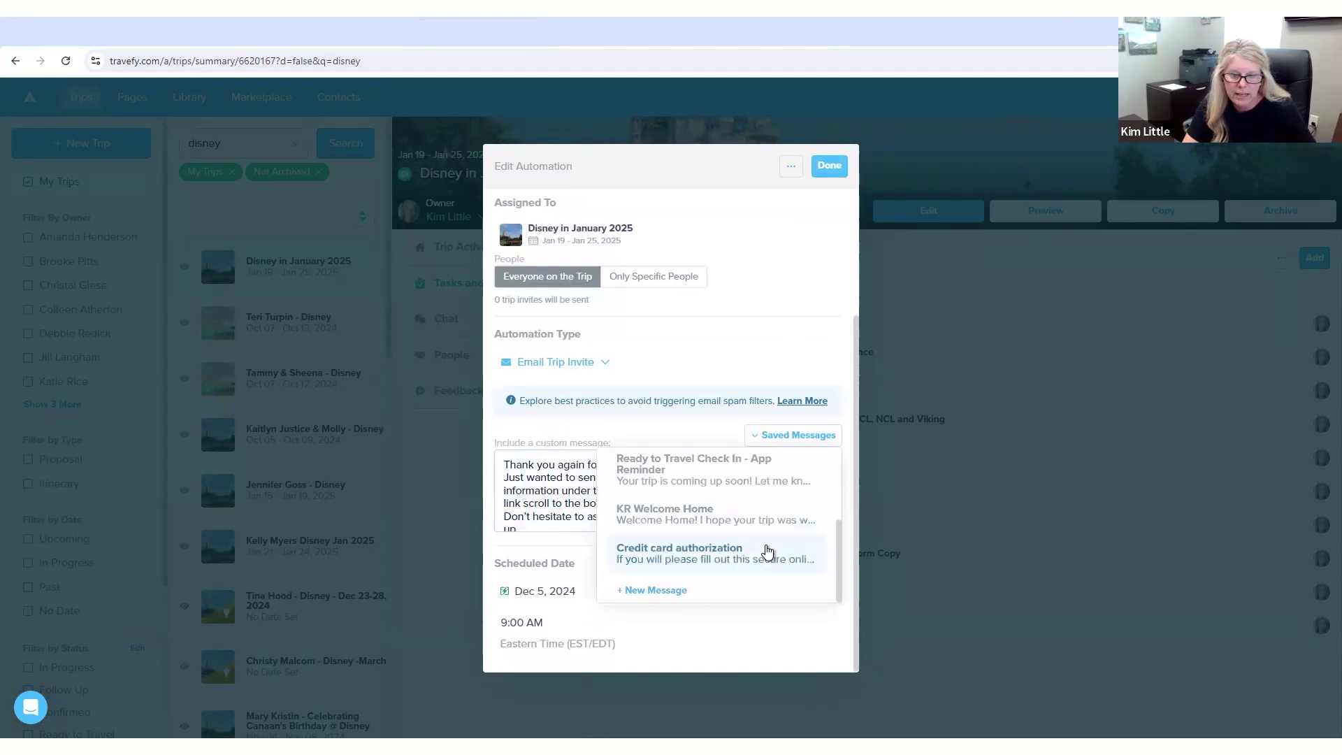
left_click(794, 434)
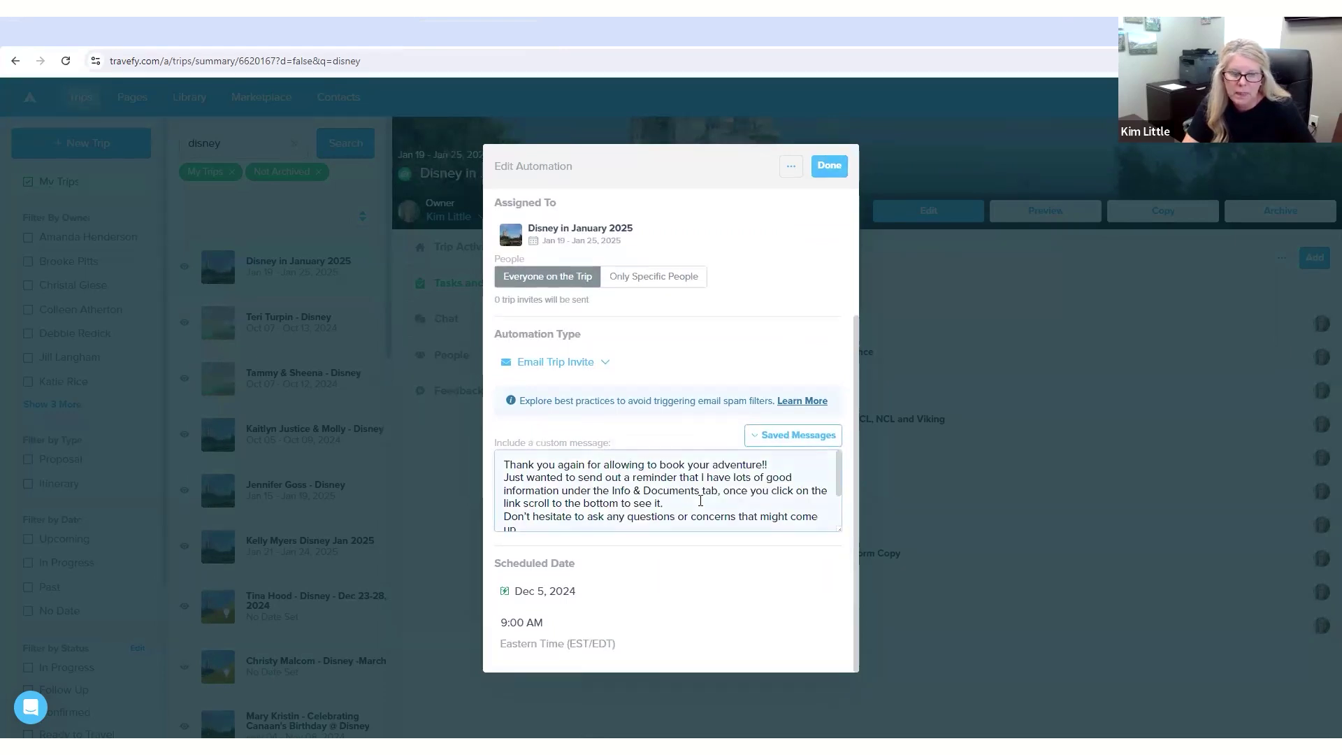
scroll(607, 491, "down", 2)
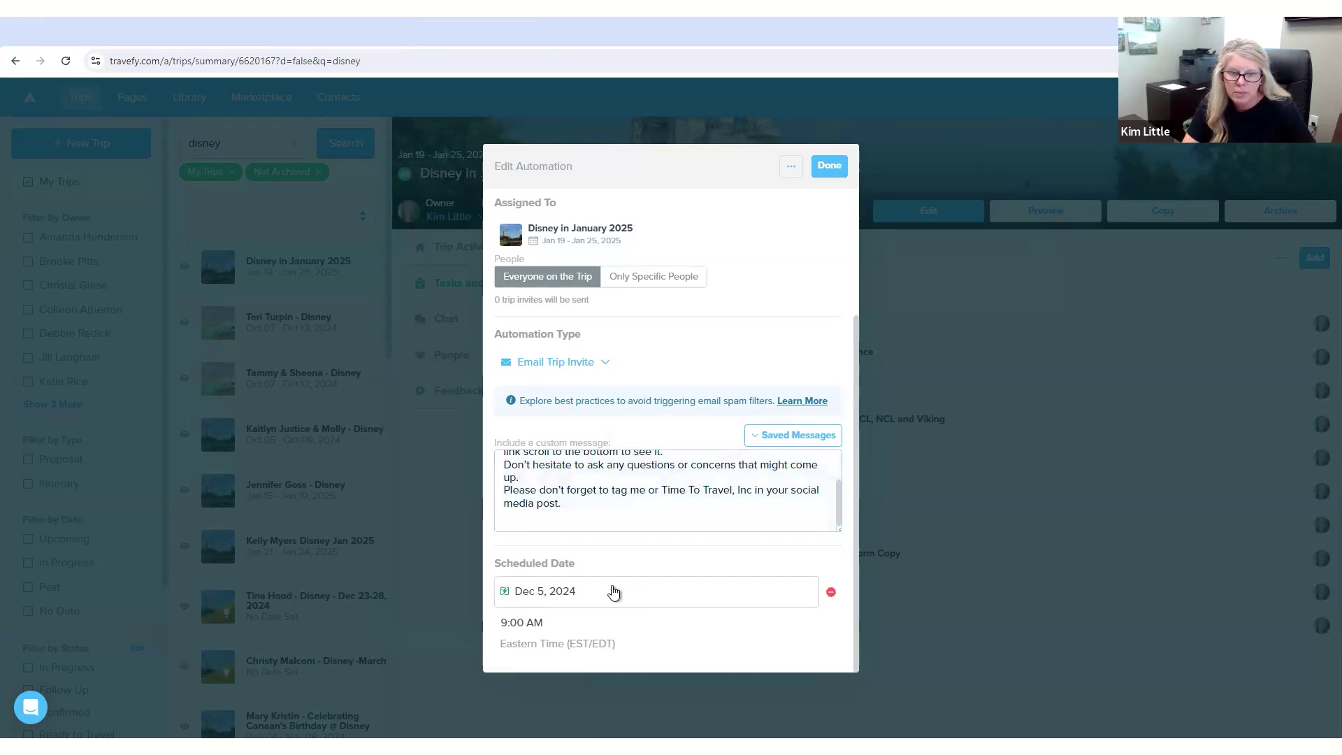
left_click(564, 592)
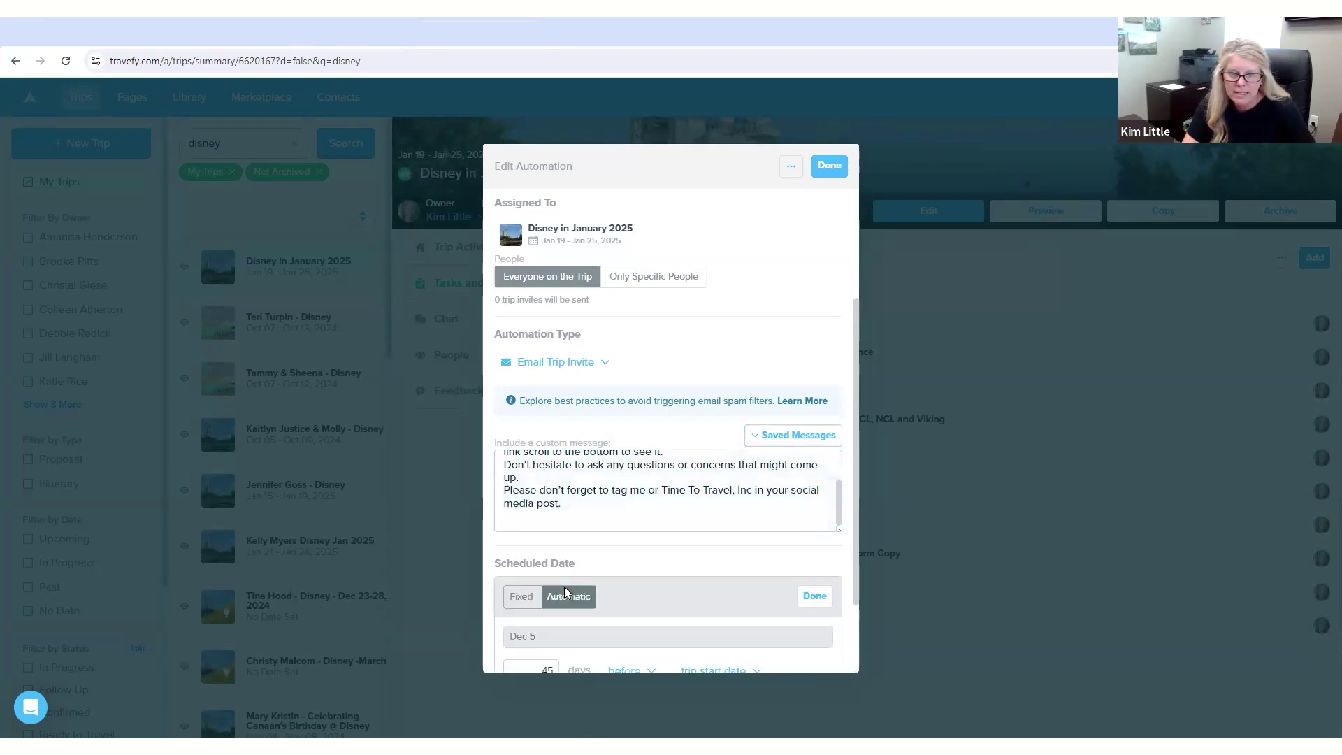
scroll(598, 563, "down", 2)
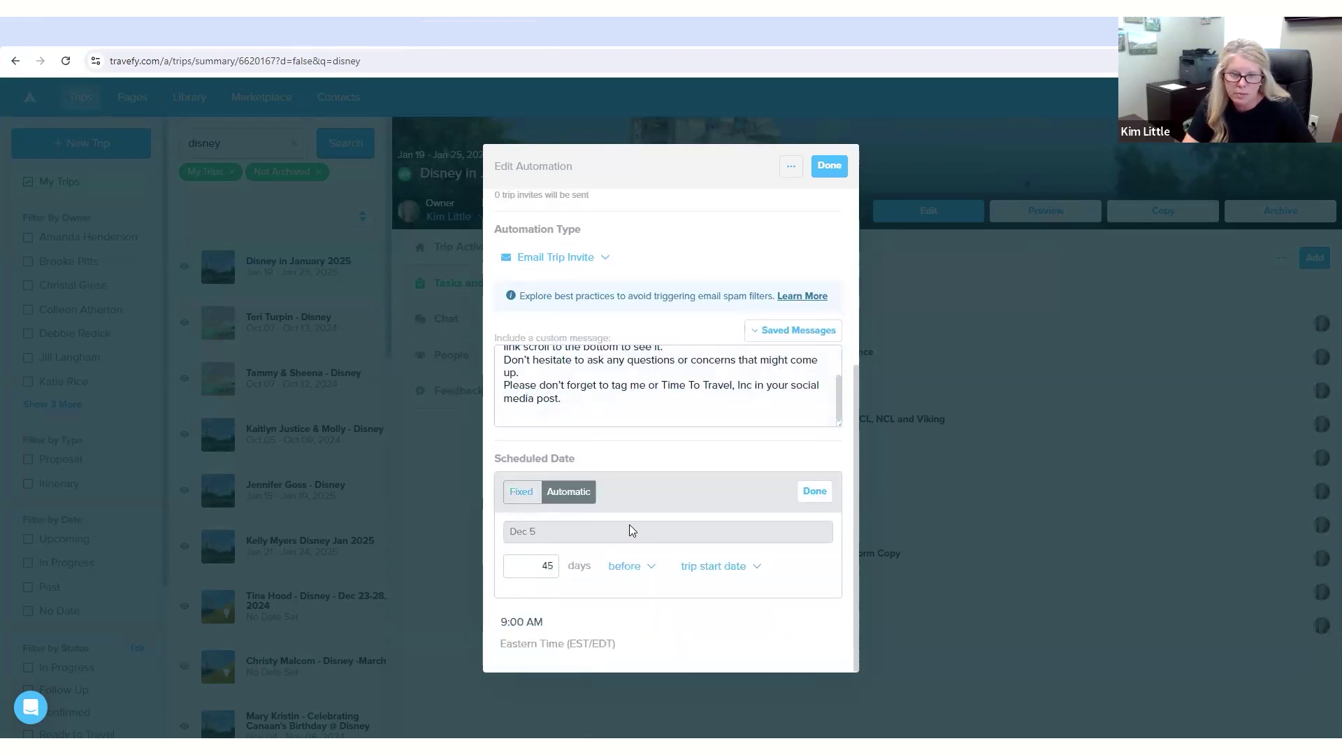
left_click(845, 520)
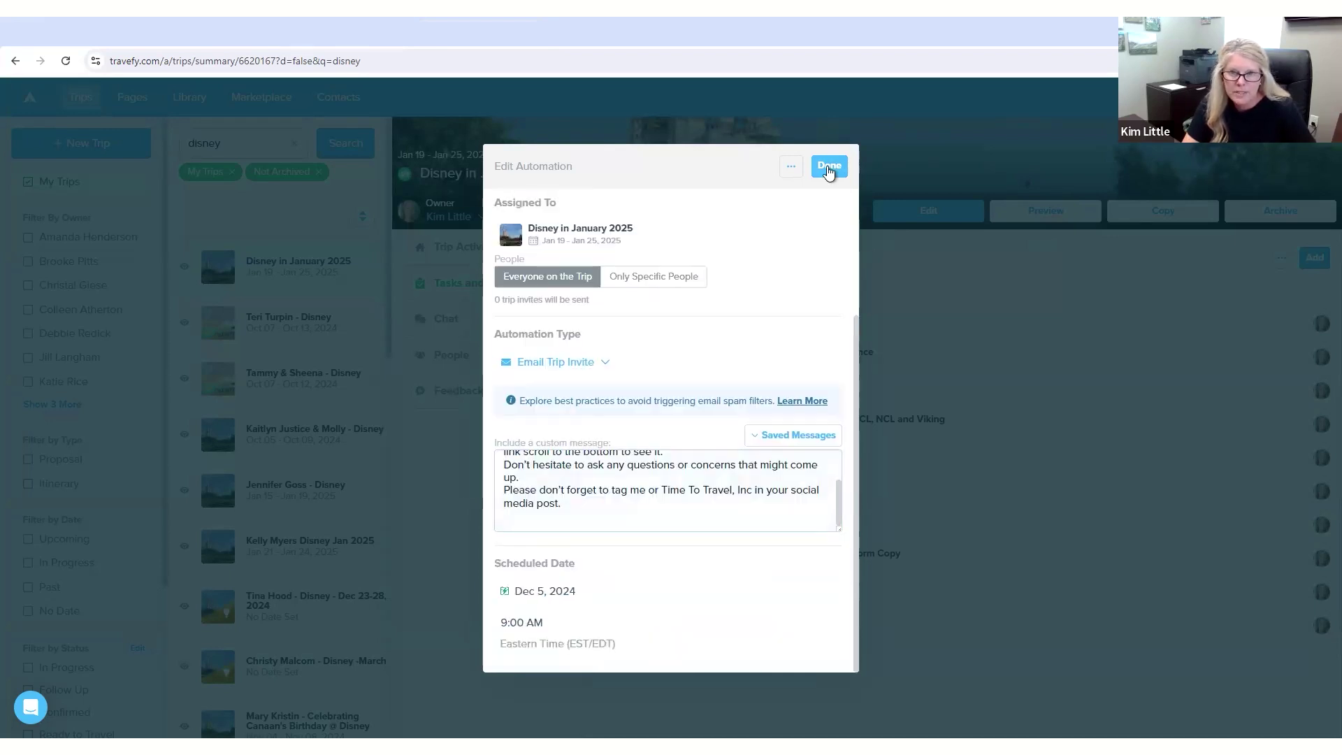
left_click(868, 542)
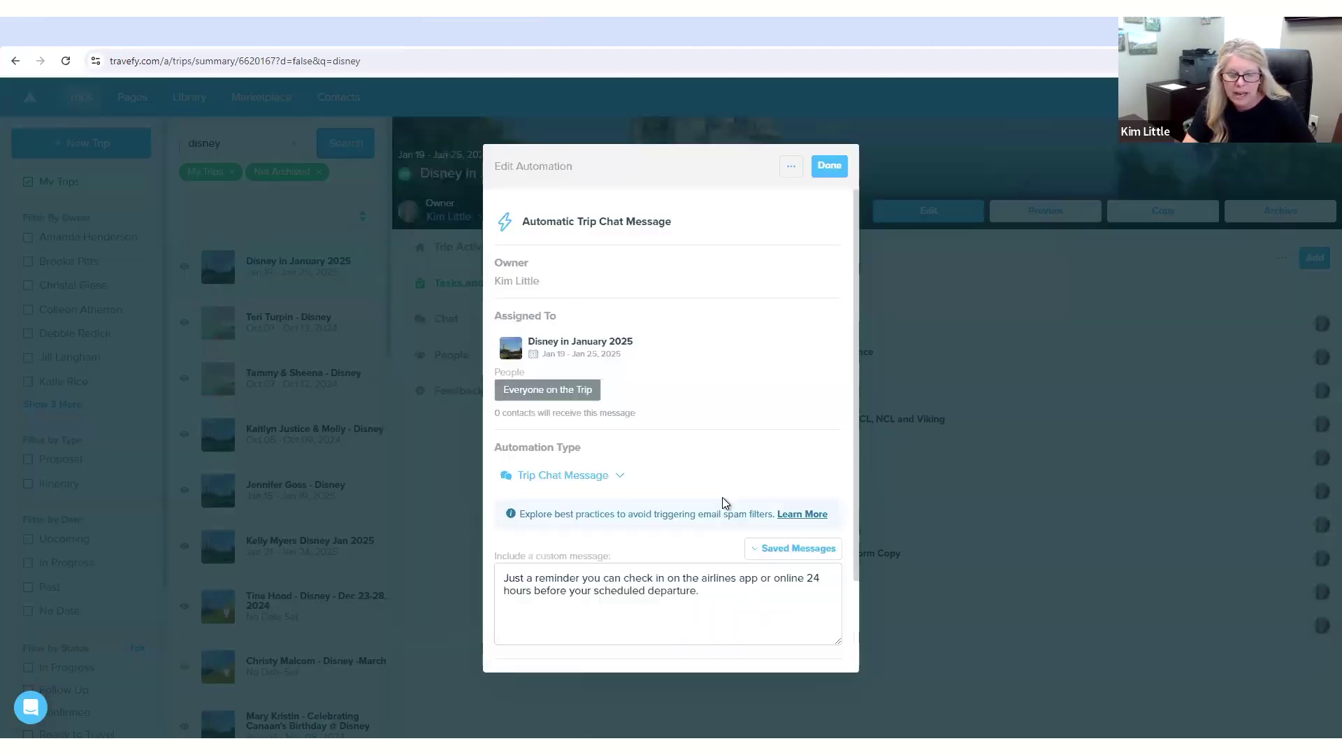
left_click(824, 165)
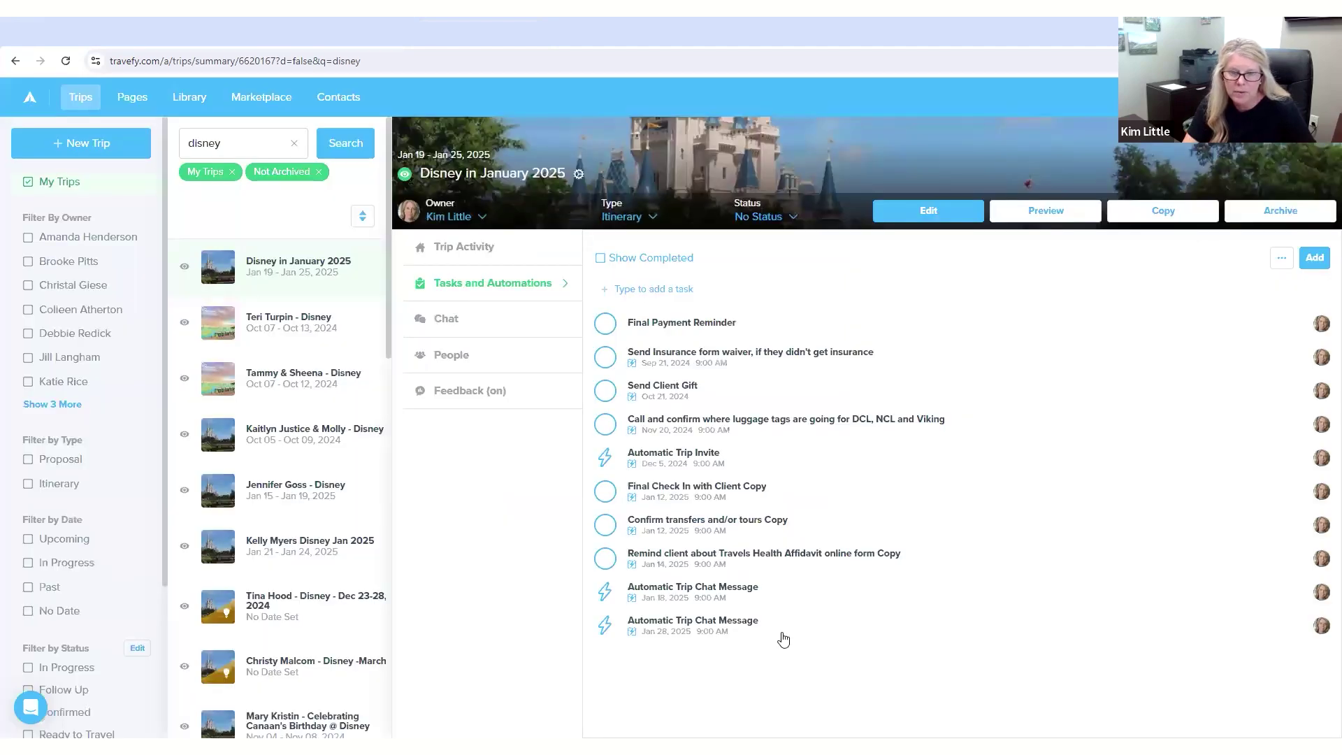
left_click(783, 639)
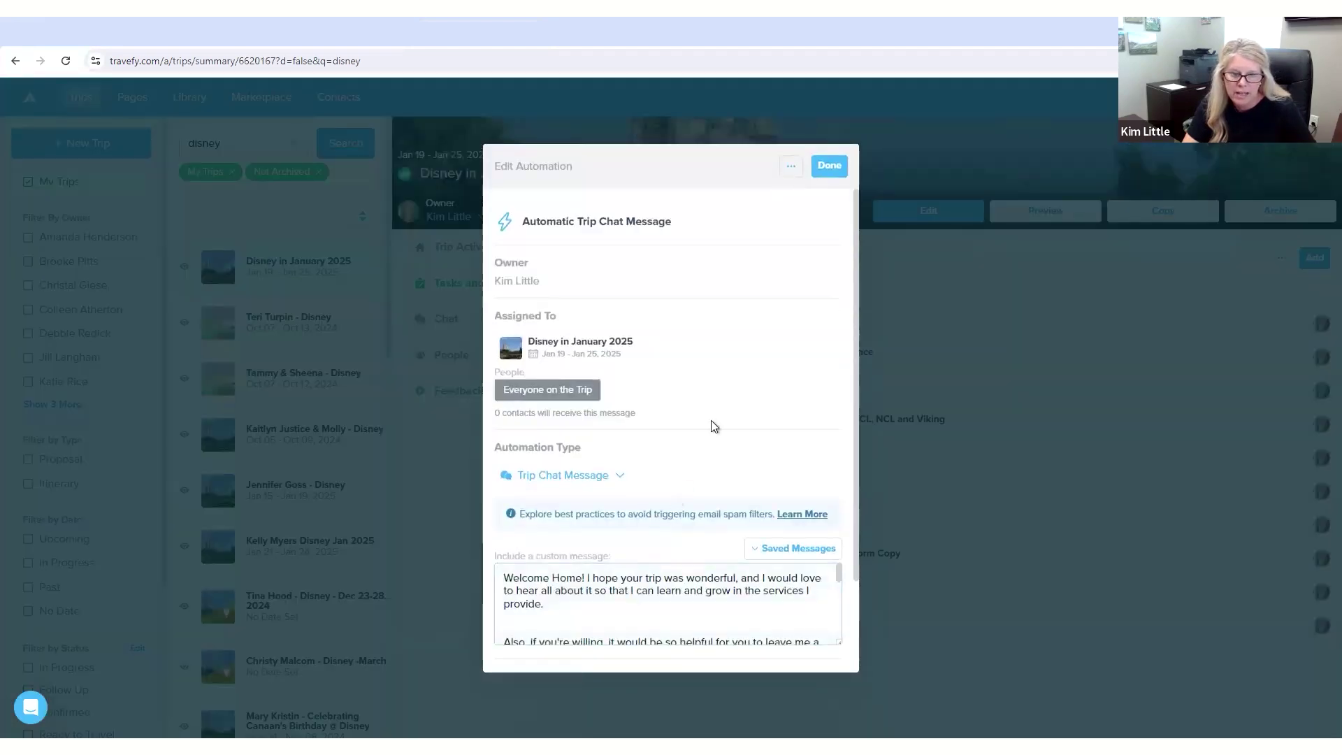
scroll(770, 613, "down", 10)
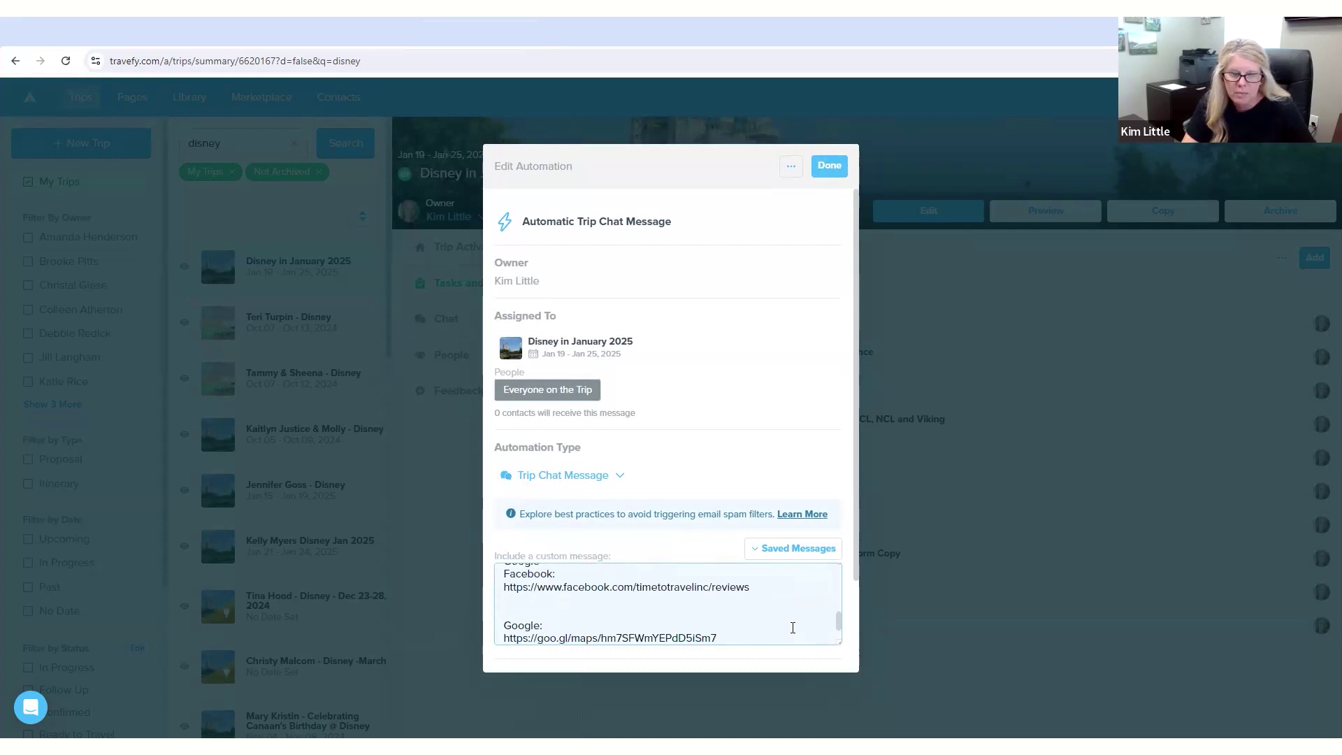
scroll(792, 627, "up", 2)
scroll(792, 625, "down", 3)
left_click(827, 168)
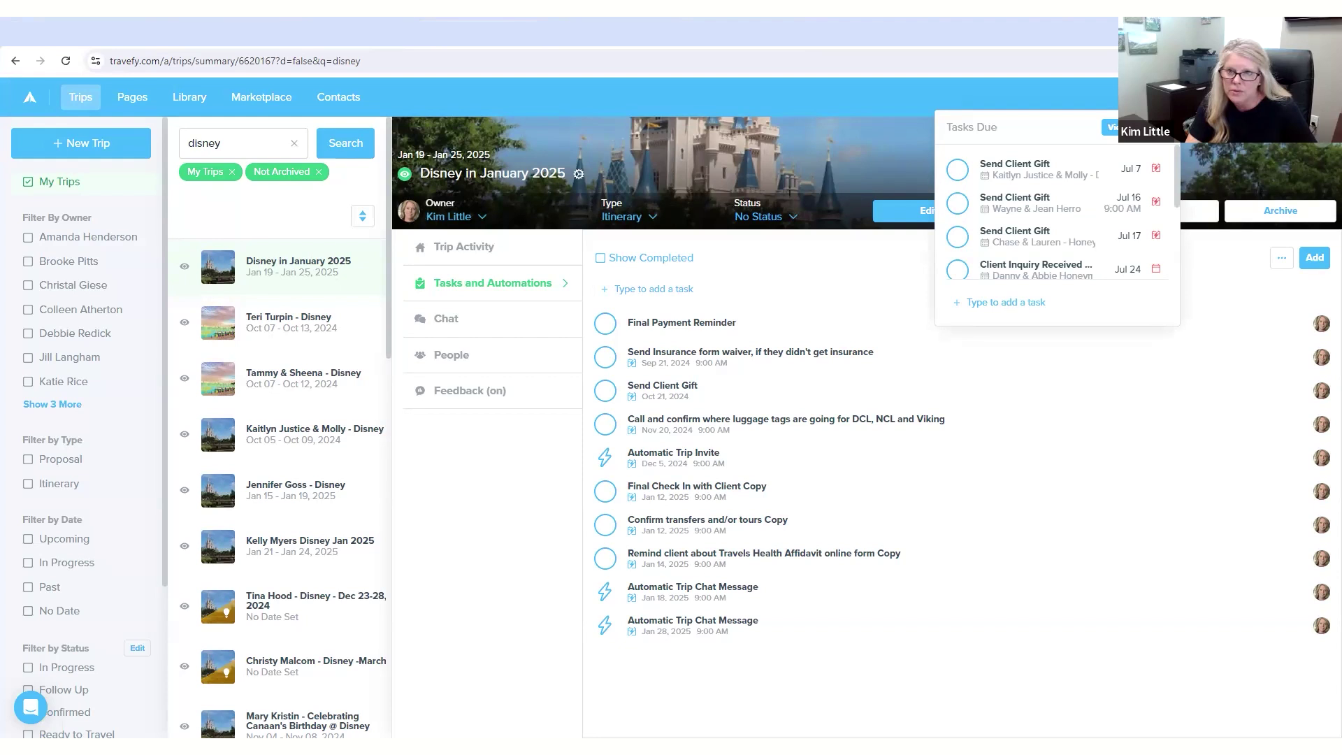
Scroll through the Tasks Due list, from Send Client Gift to Client Inquiry Received.
scroll(1064, 240, "down", 3)
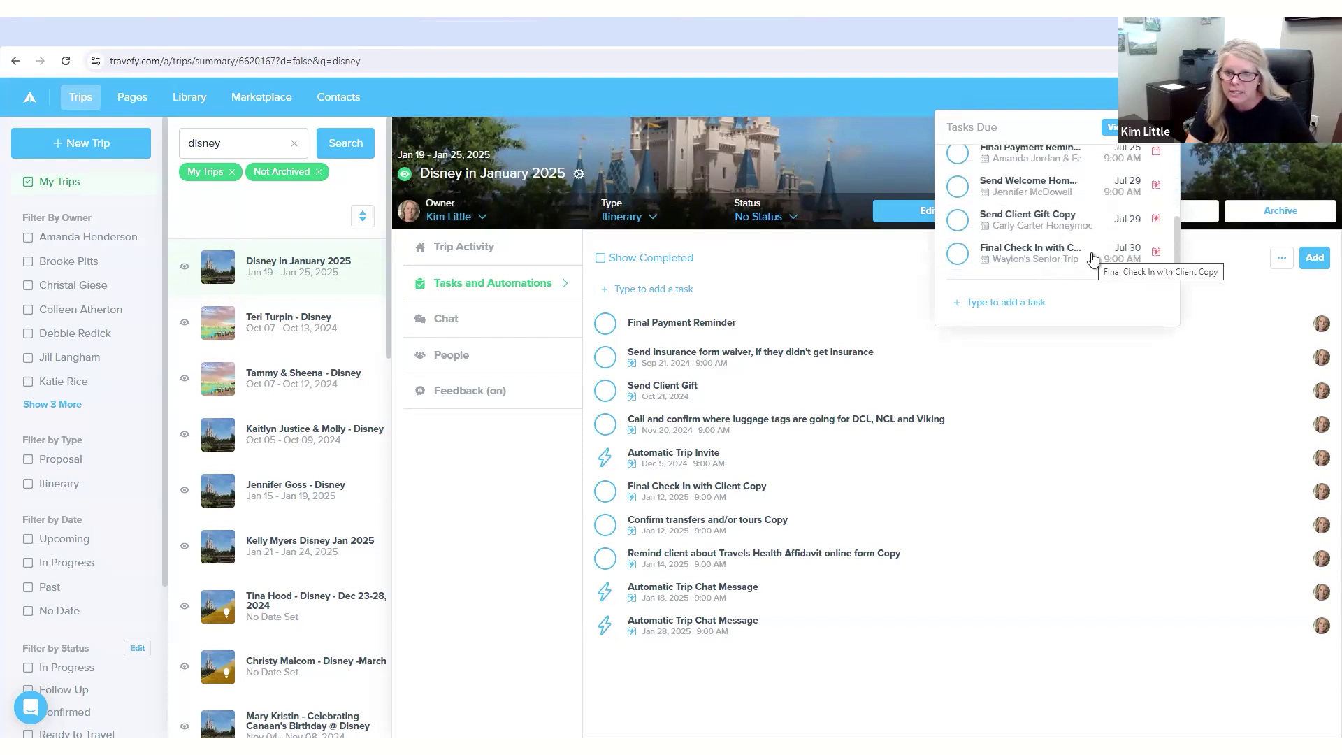
scroll(1055, 209, "up", 3)
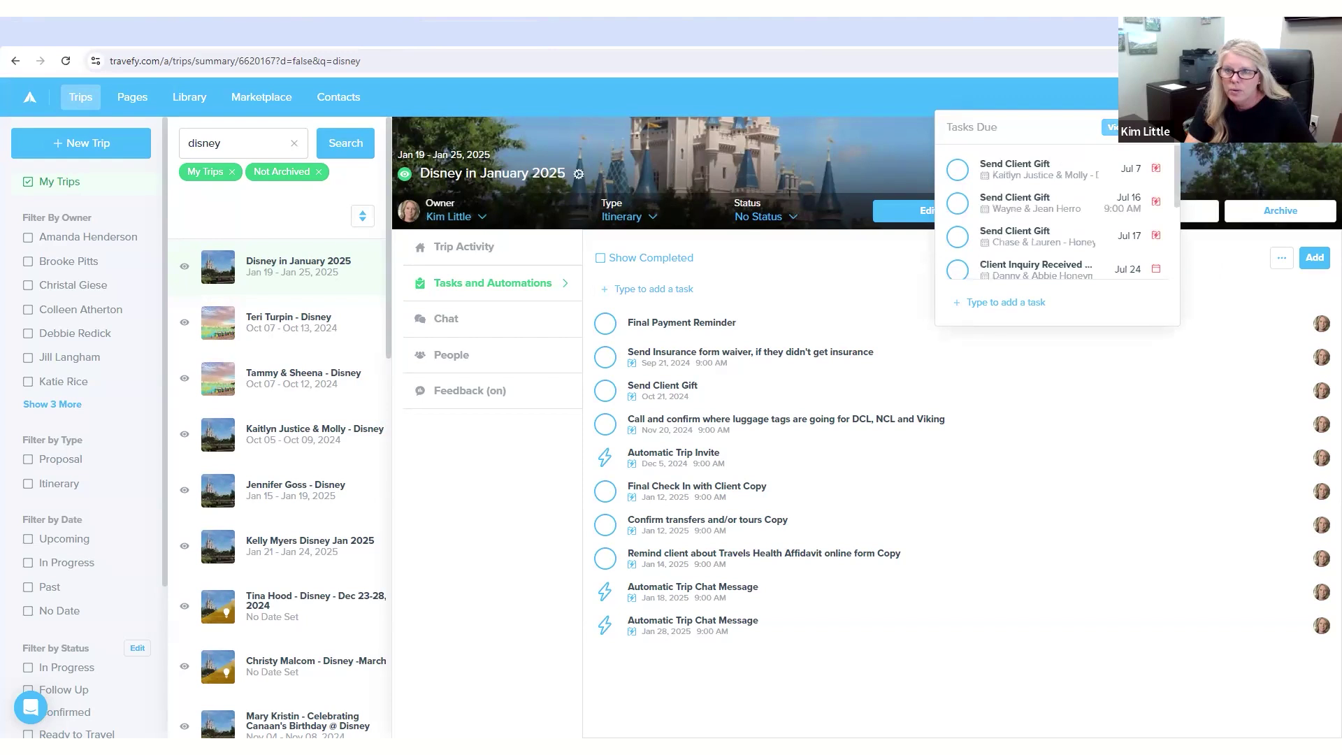
Open the full My Tasks page and browse incomplete tasks starting Jul 7, 2024.
left_click(1110, 127)
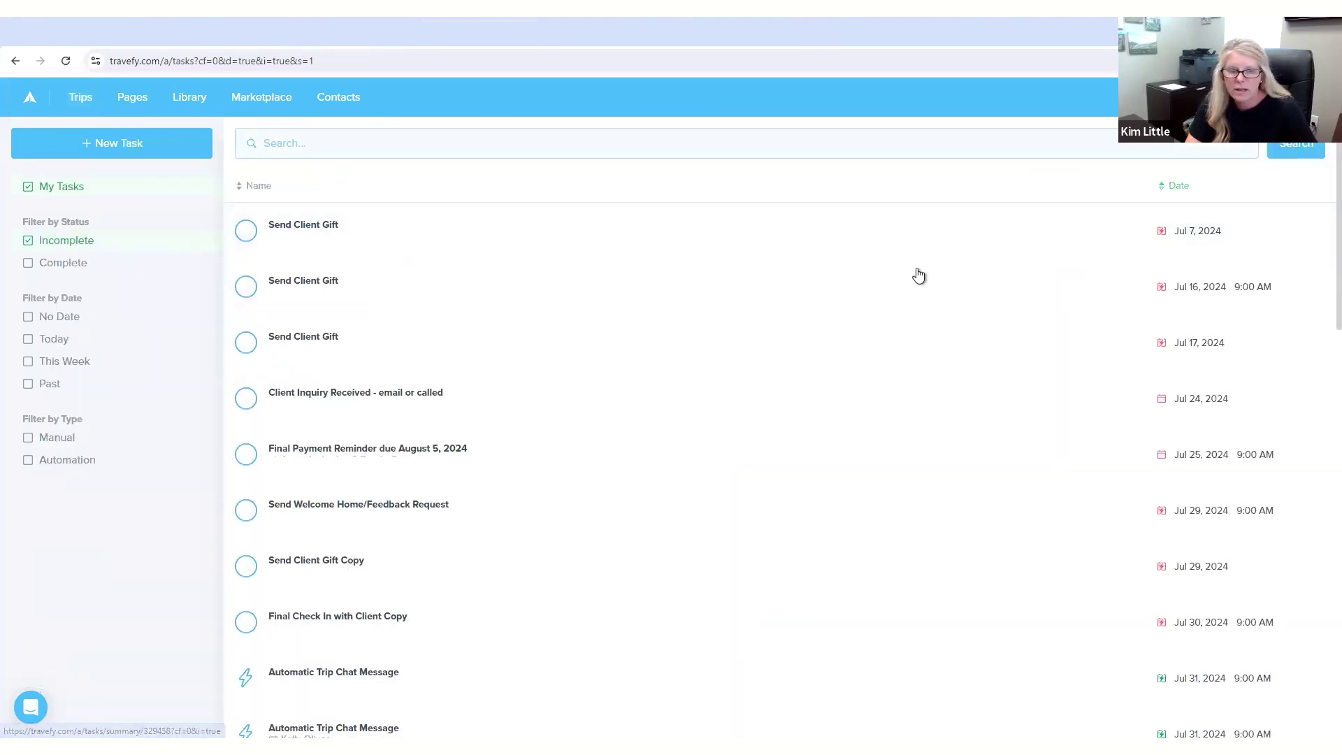
scroll(344, 429, "down", 7)
scroll(344, 429, "down", 5)
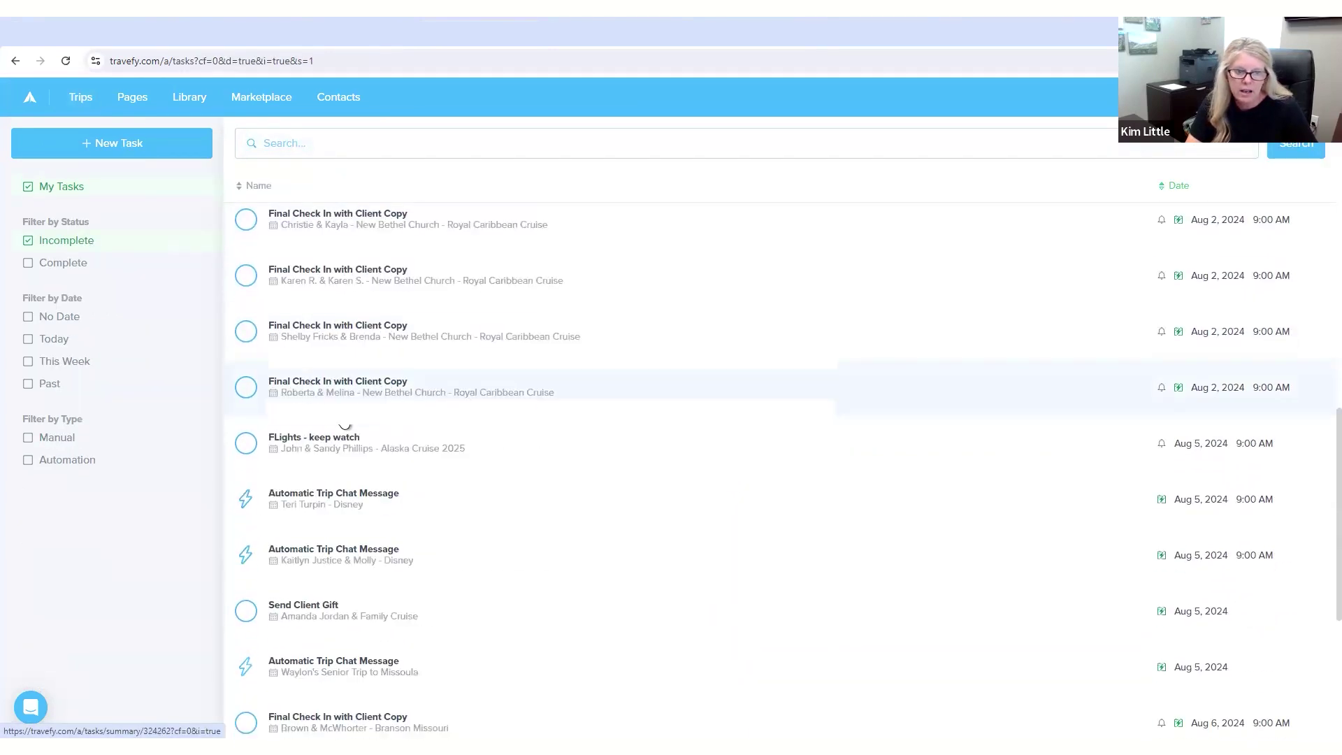
scroll(346, 405, "up", 10)
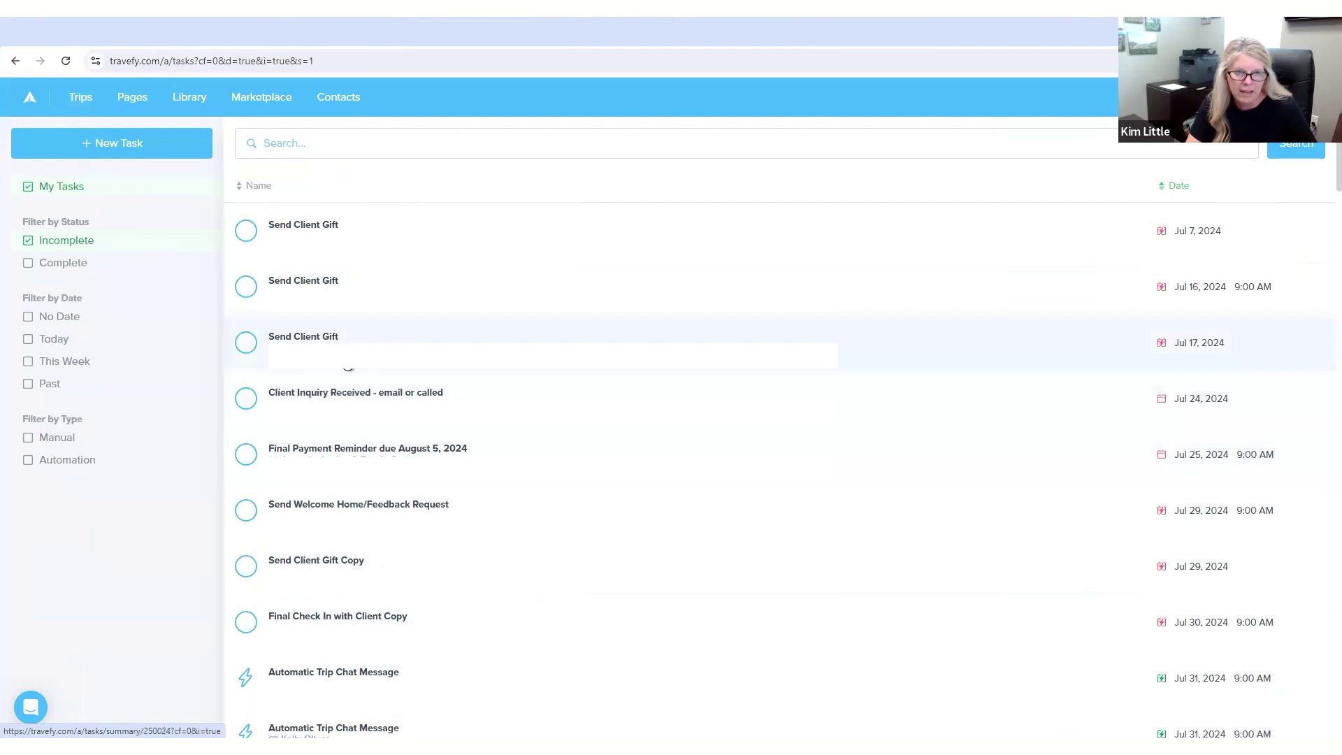